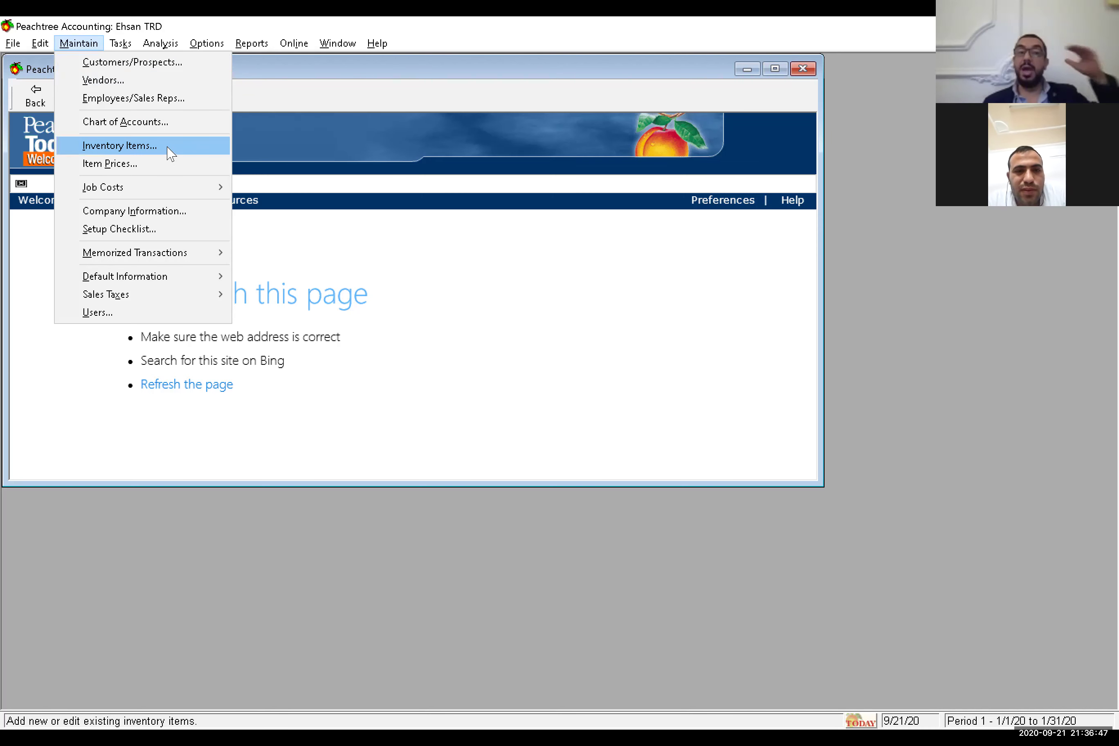
- Open the inventory item maintenance form for a look and close it
left_click(169, 151)
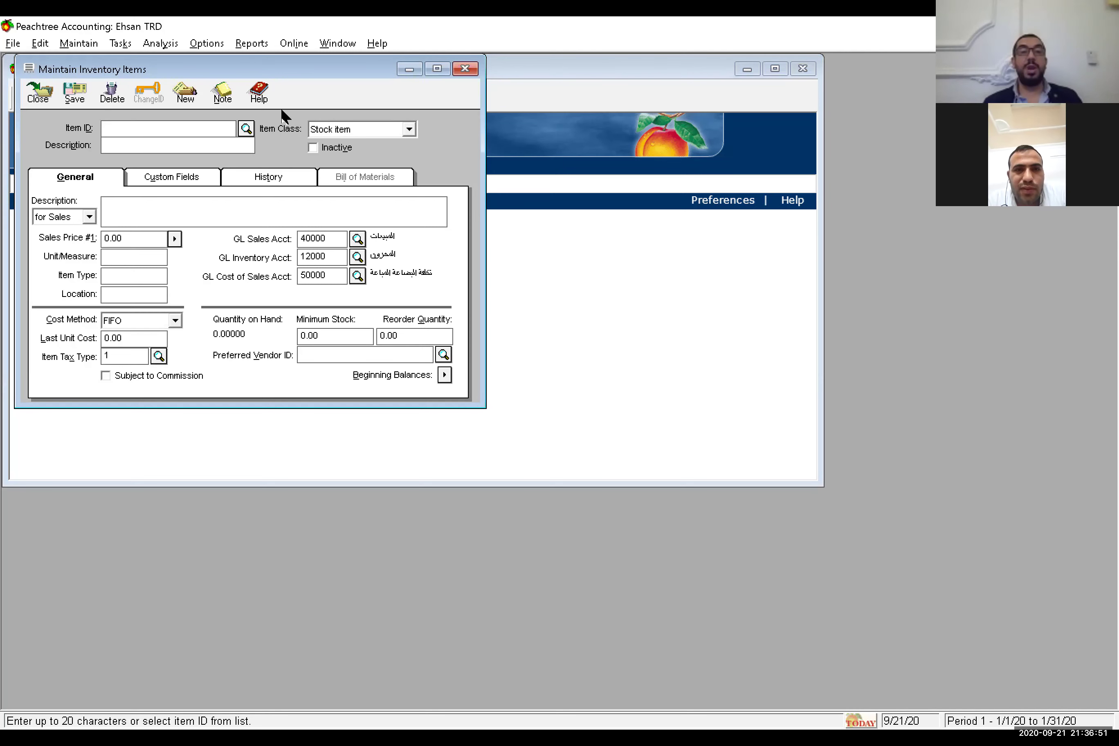
key("Escape")
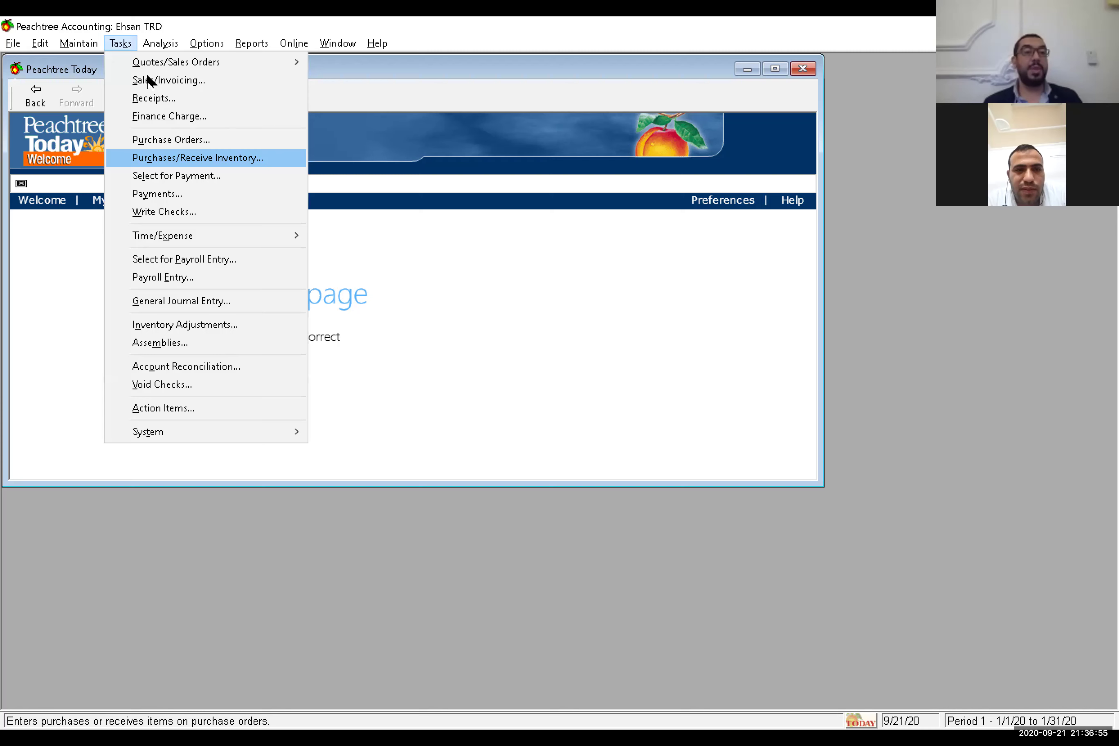
- Examine the account ID list in chart of accounts maintenance, from the cash accounts through the current liabilities, and close the form
key("Left")
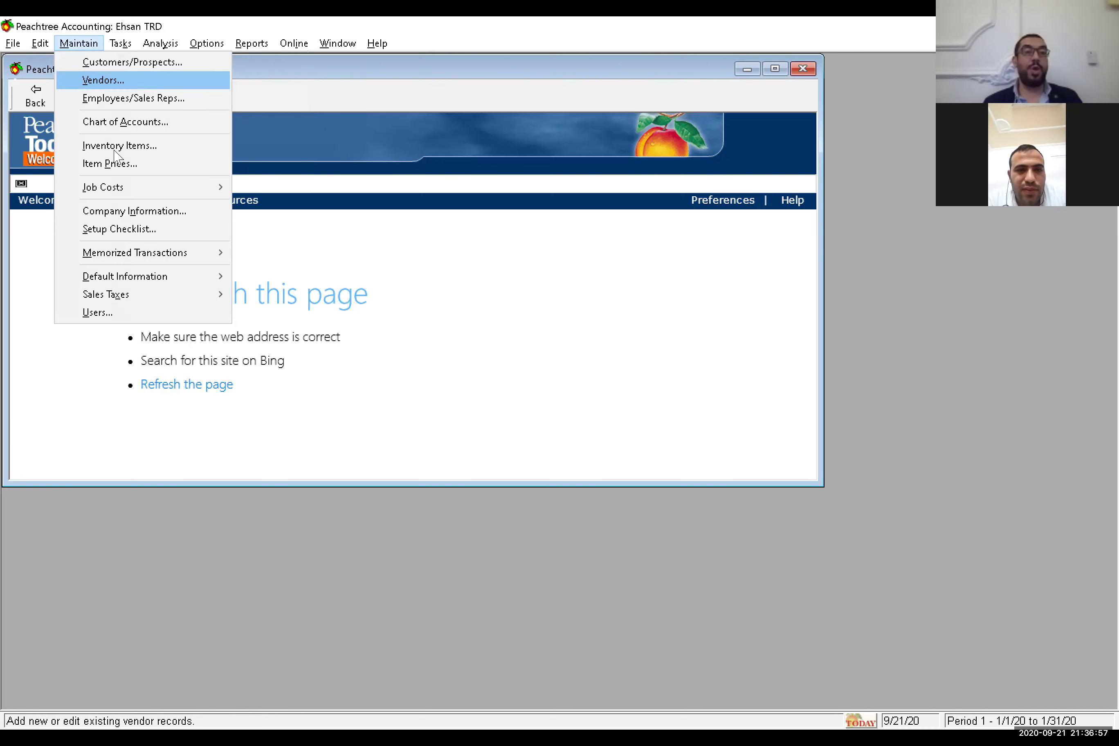
key("Return")
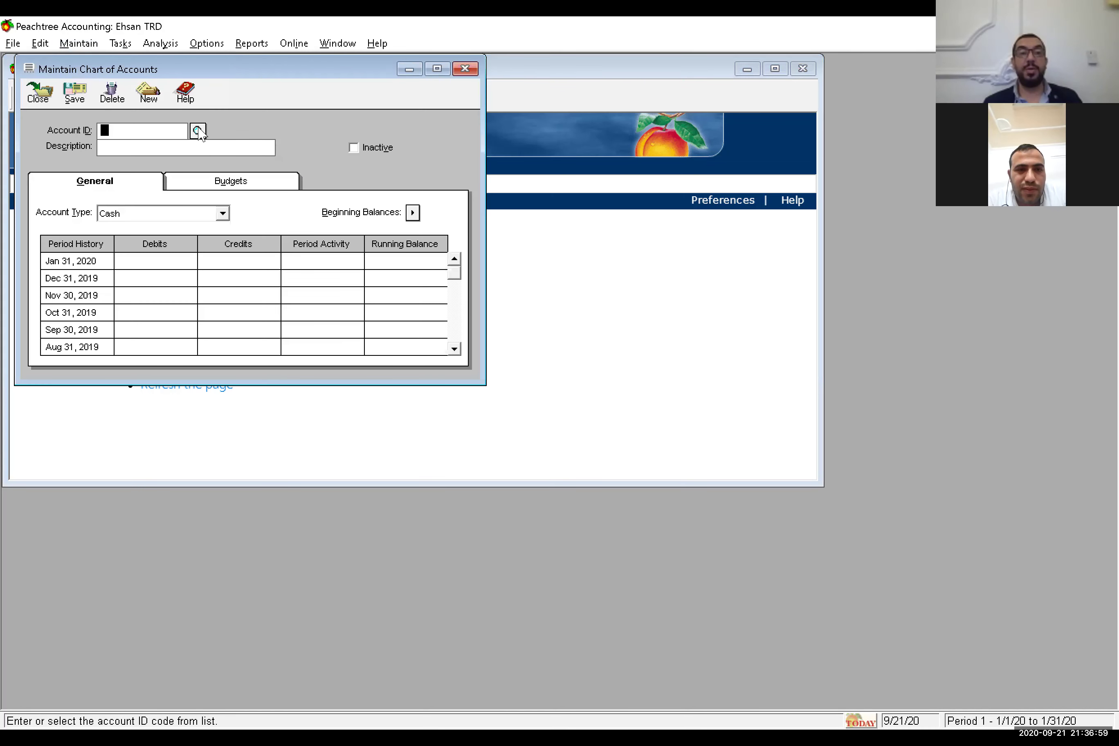
key("question")
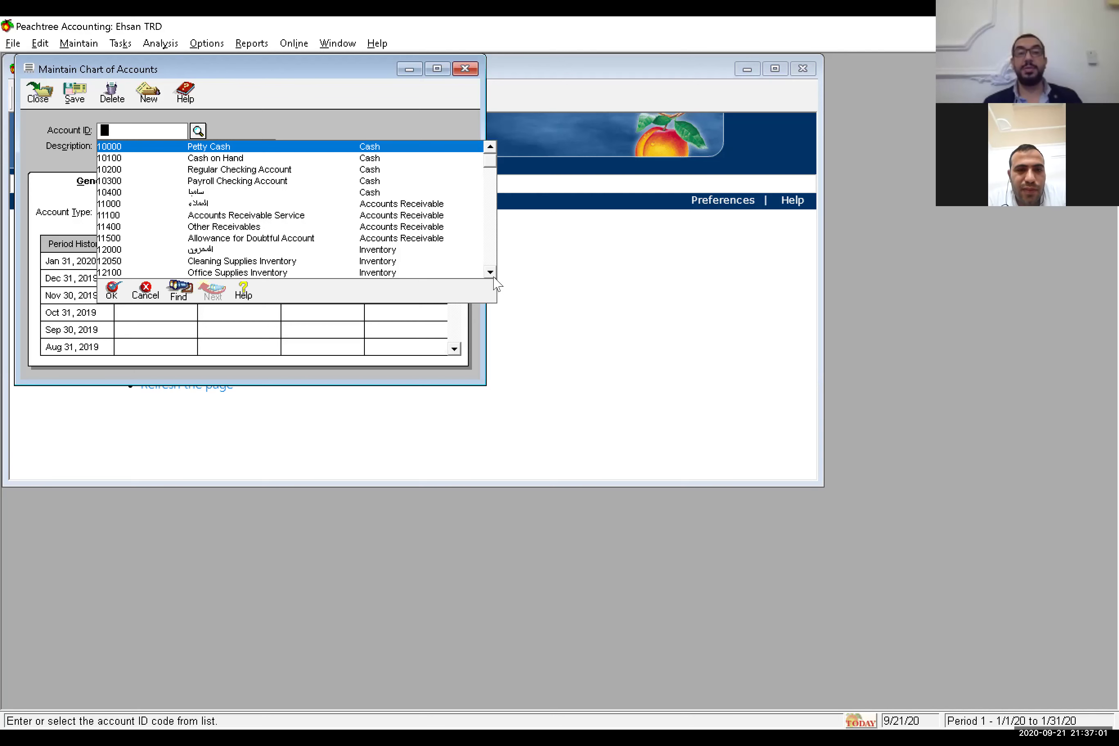
left_click(494, 277)
left_click(494, 277)
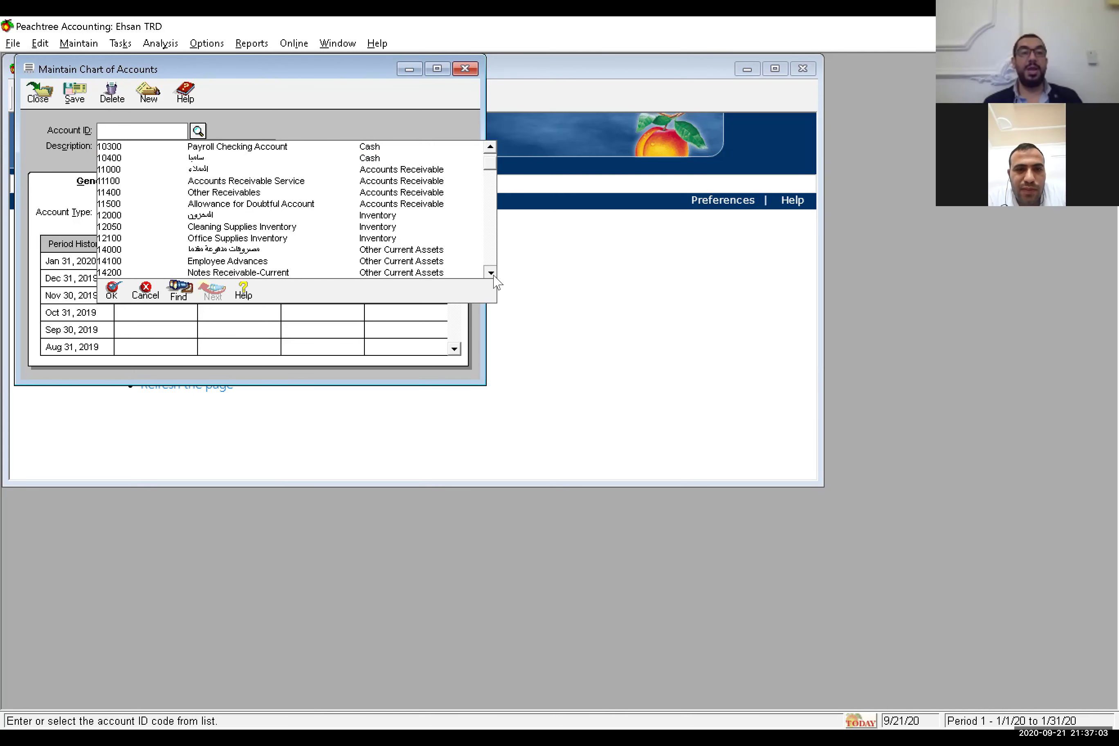
left_click(490, 273)
left_click(490, 273)
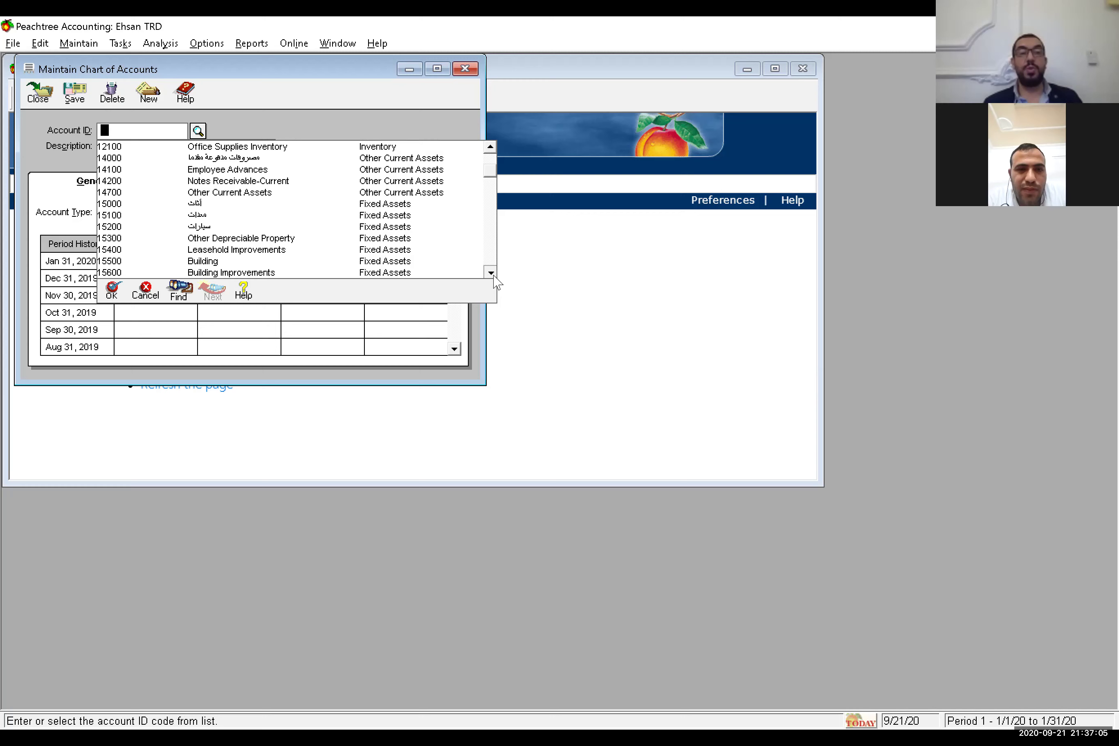
left_click(491, 273)
left_click(491, 273)
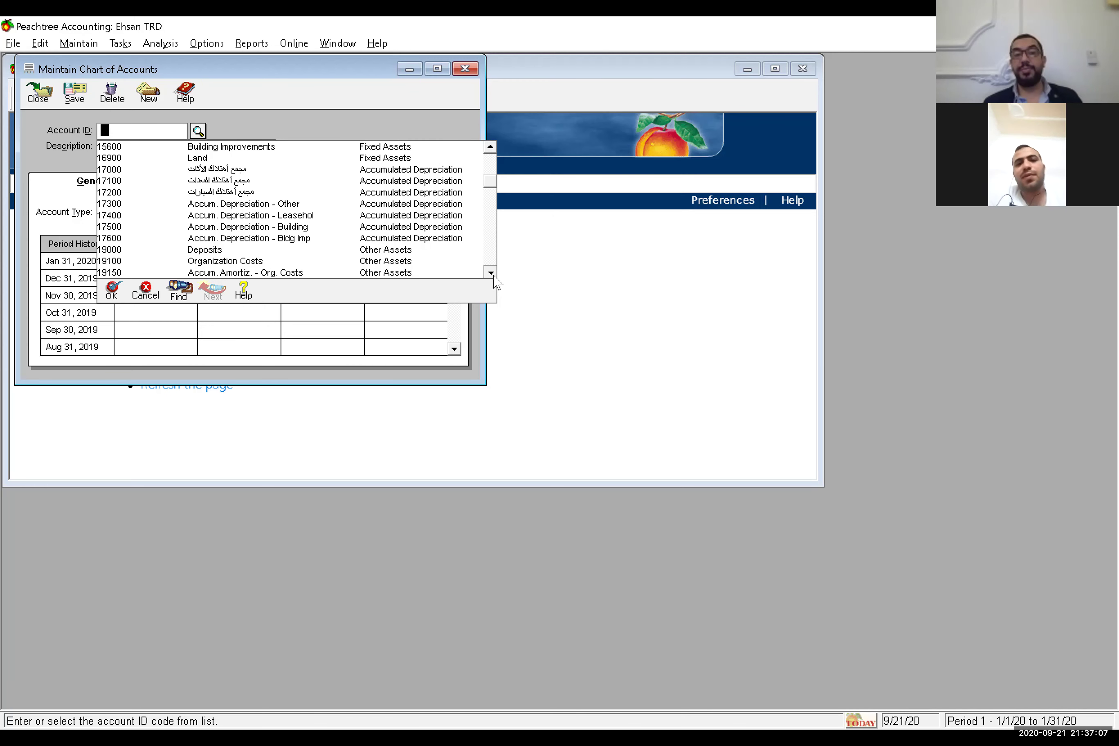
left_click(490, 273)
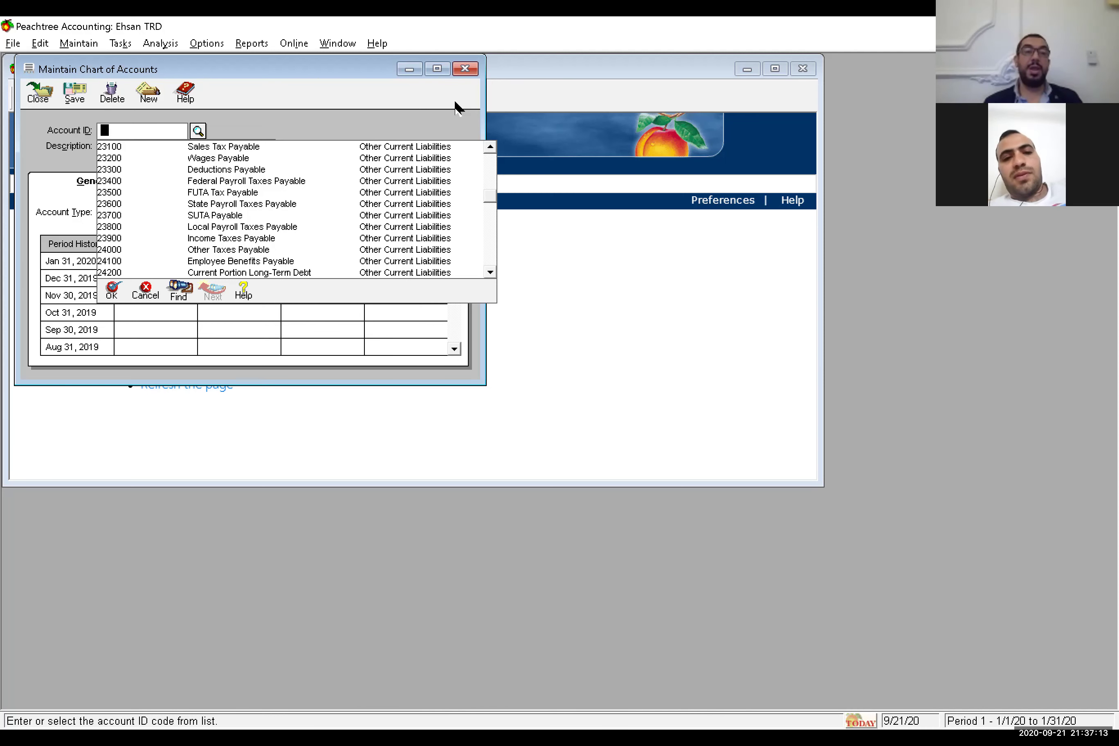
key("Escape")
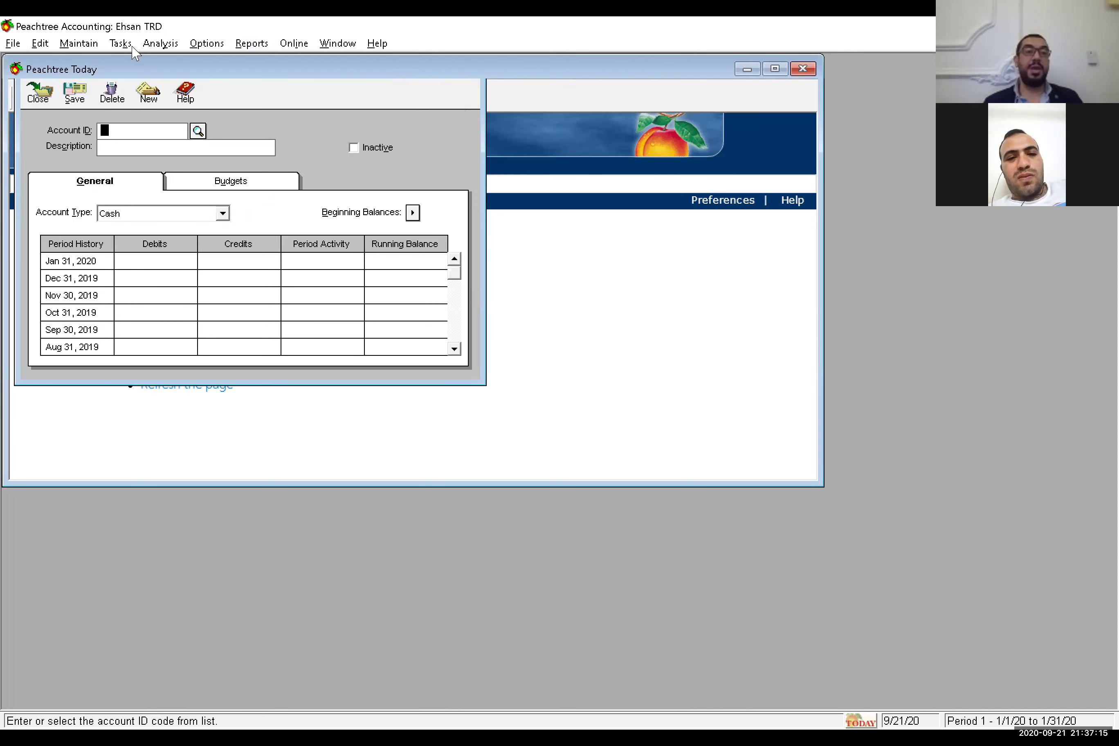
key("Escape")
- Start a general journal entry, list the January entries and choose the 1,000,000.00 entry with reference 1
key("alt+k")
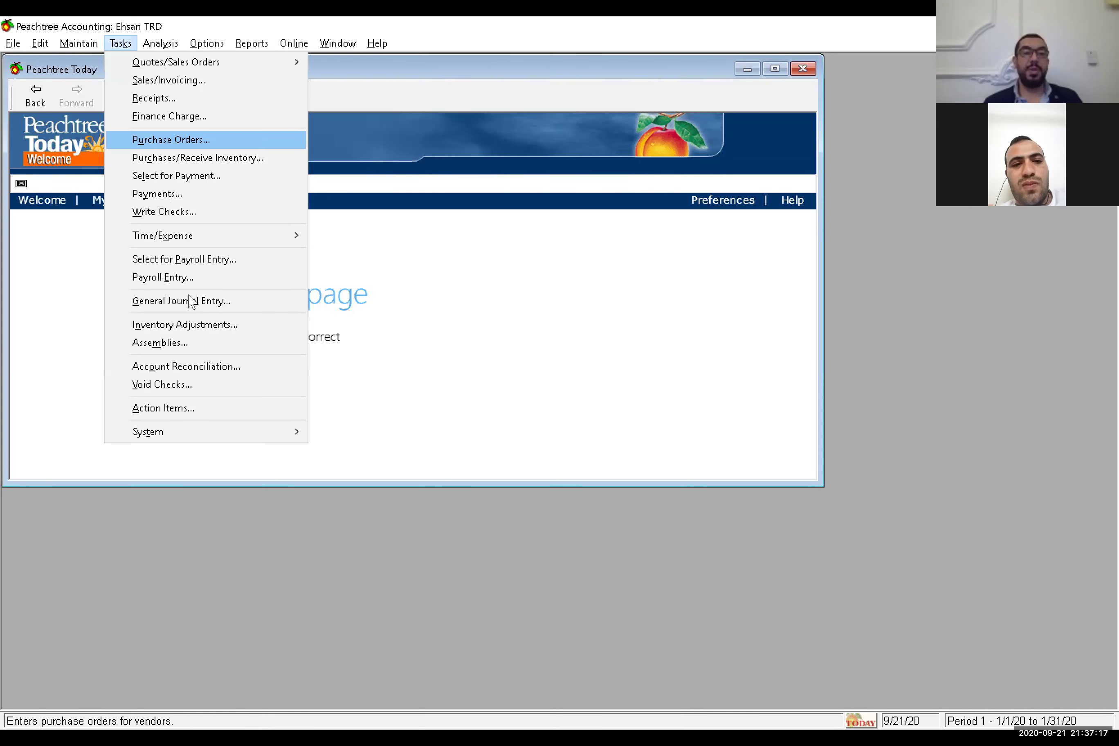
key("Return")
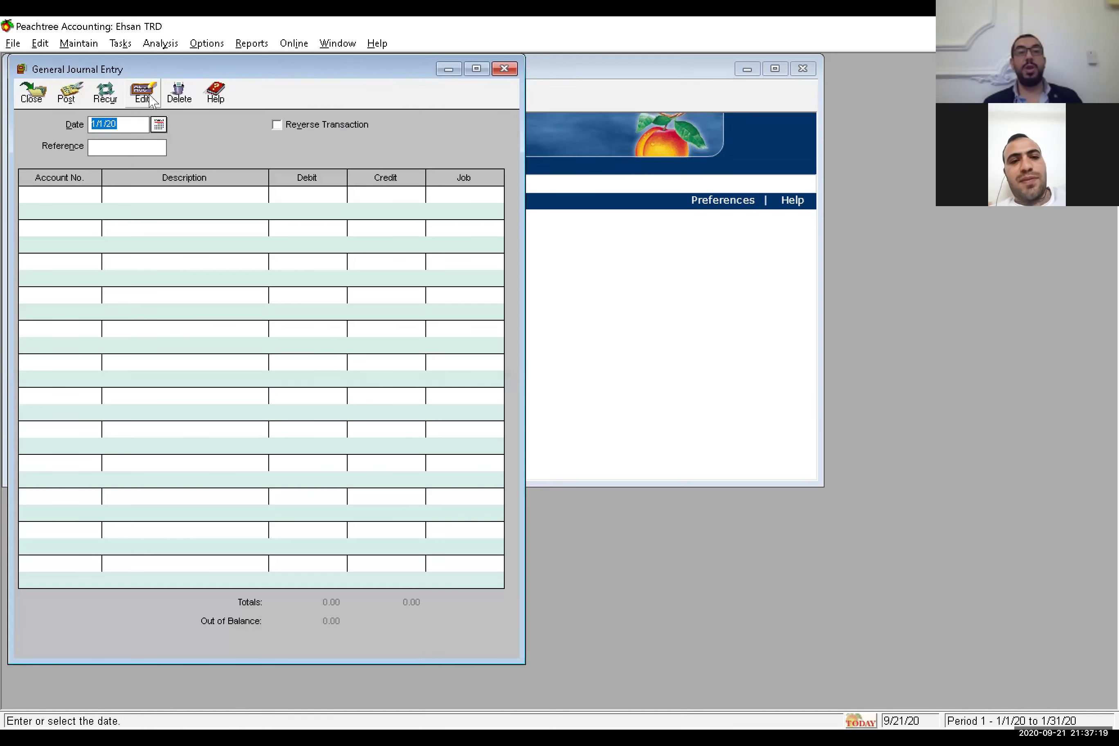
left_click(143, 94)
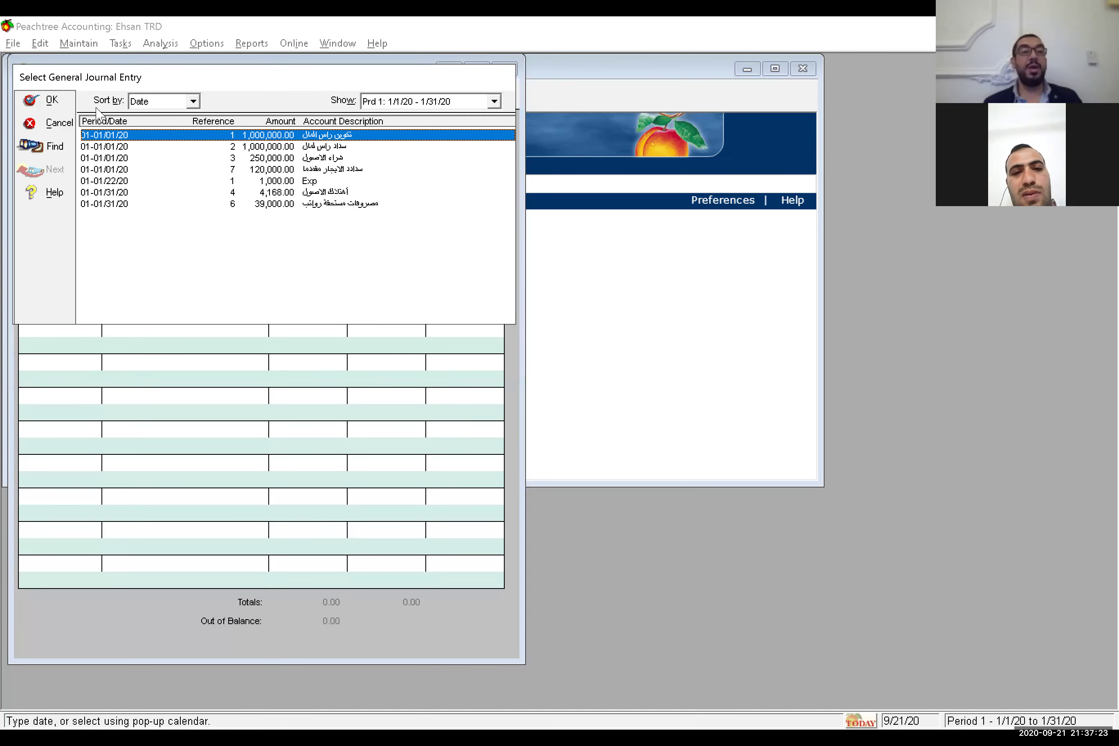
left_click(68, 104)
left_click(68, 104)
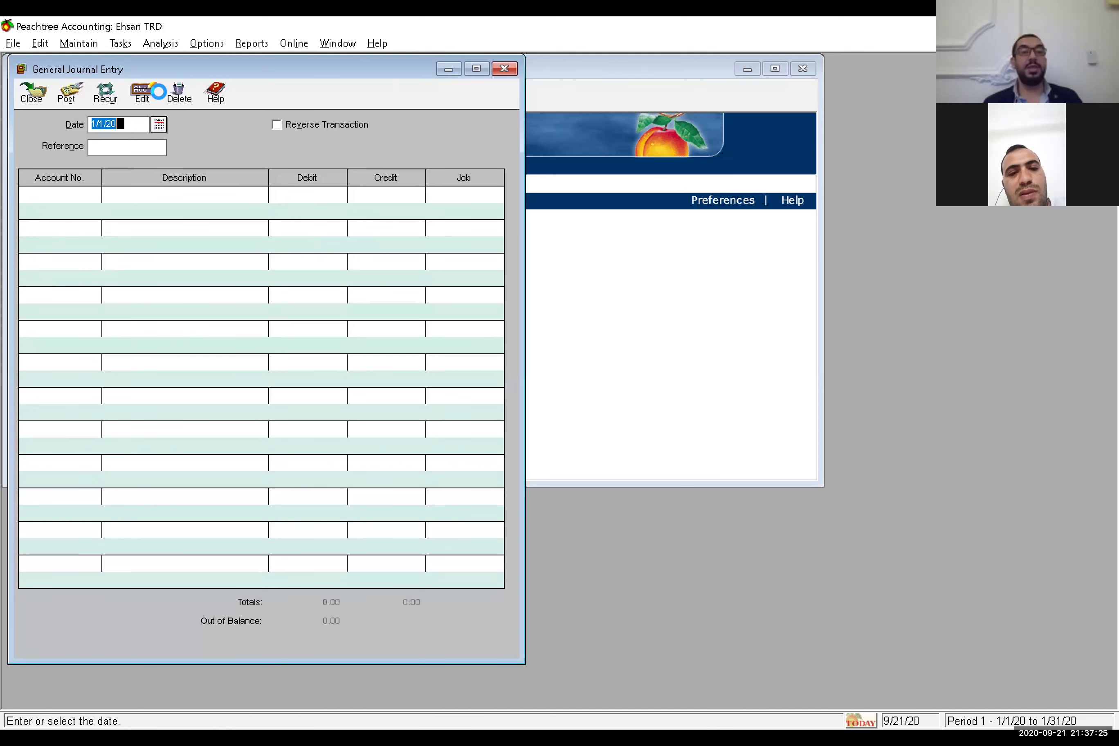
- Open the January fixed-asset purchase journal entry, reference 3 for 250,000.00, for review and post it back
left_click(159, 91)
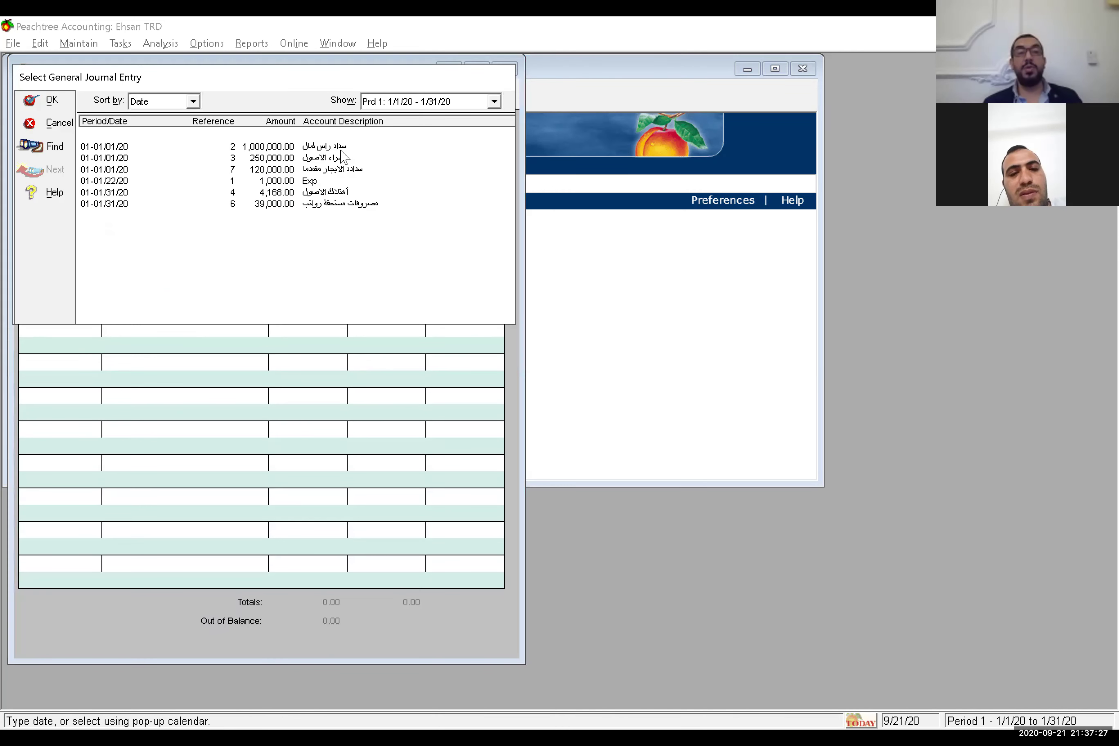
double_click(344, 157)
left_click(73, 96)
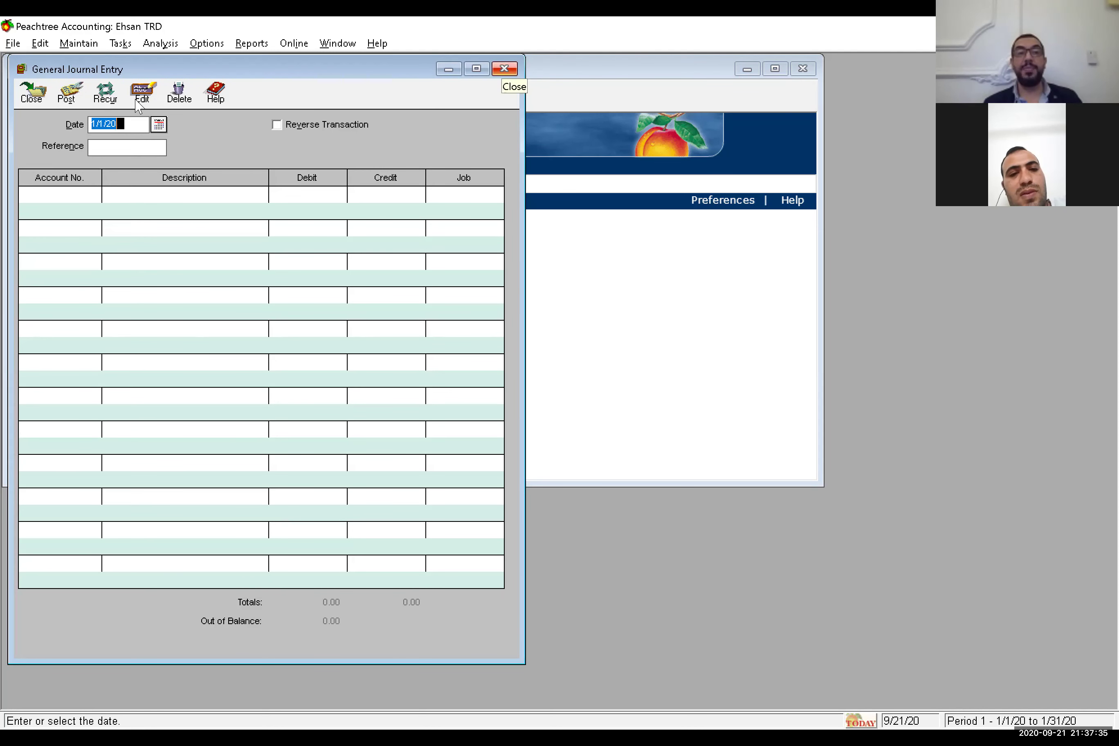
- Open the prepaid rent journal entry, reference 7 for 120,000.00, to review its accounts and post it back
key("alt+e")
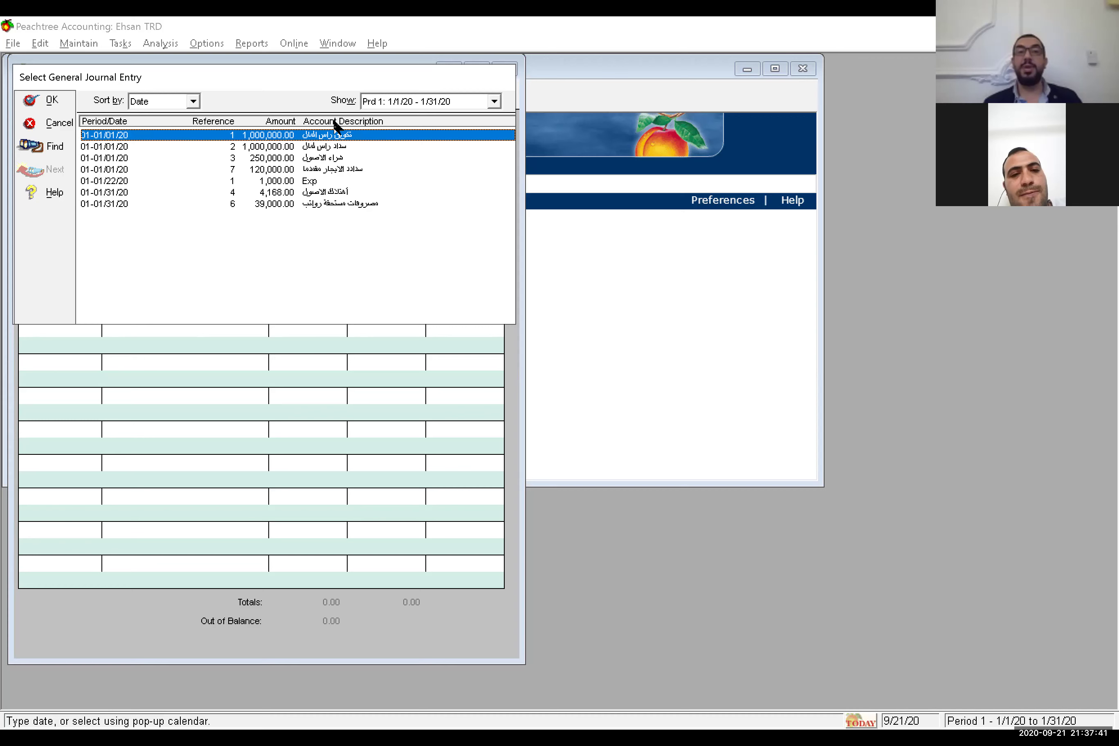
double_click(337, 169)
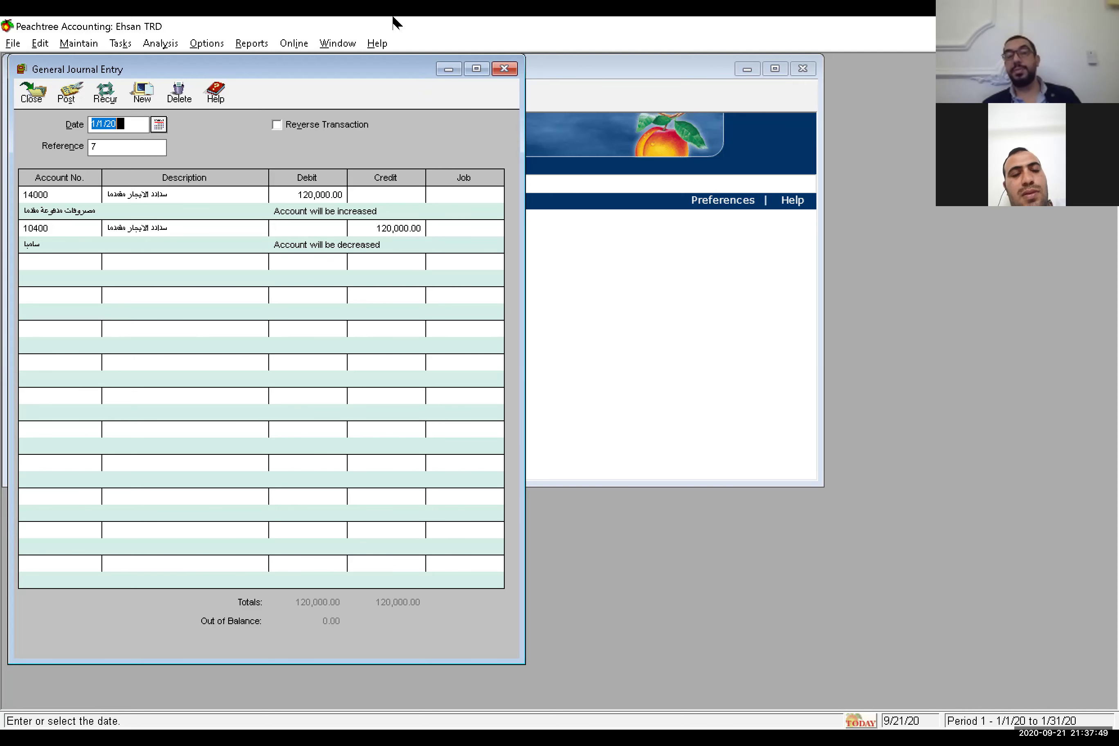
left_click(70, 94)
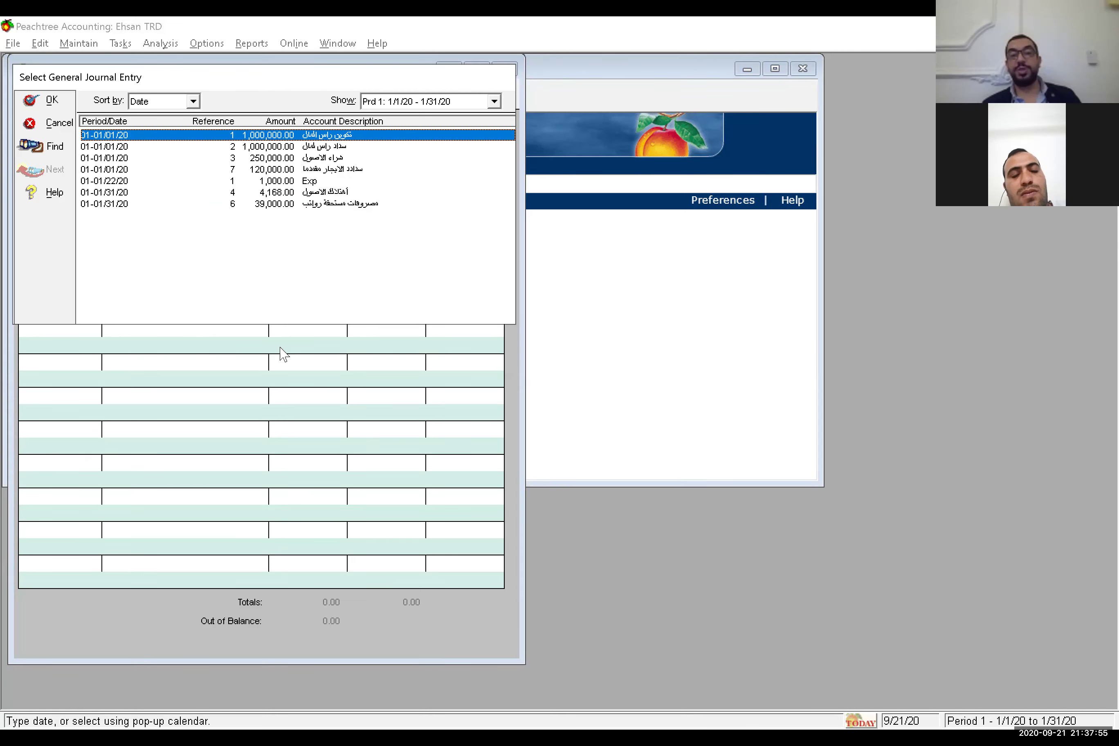
- Review the accrued expenses journal entry, reference 6 for 39,000.00, and close the general journal
key("End")
key("Return")
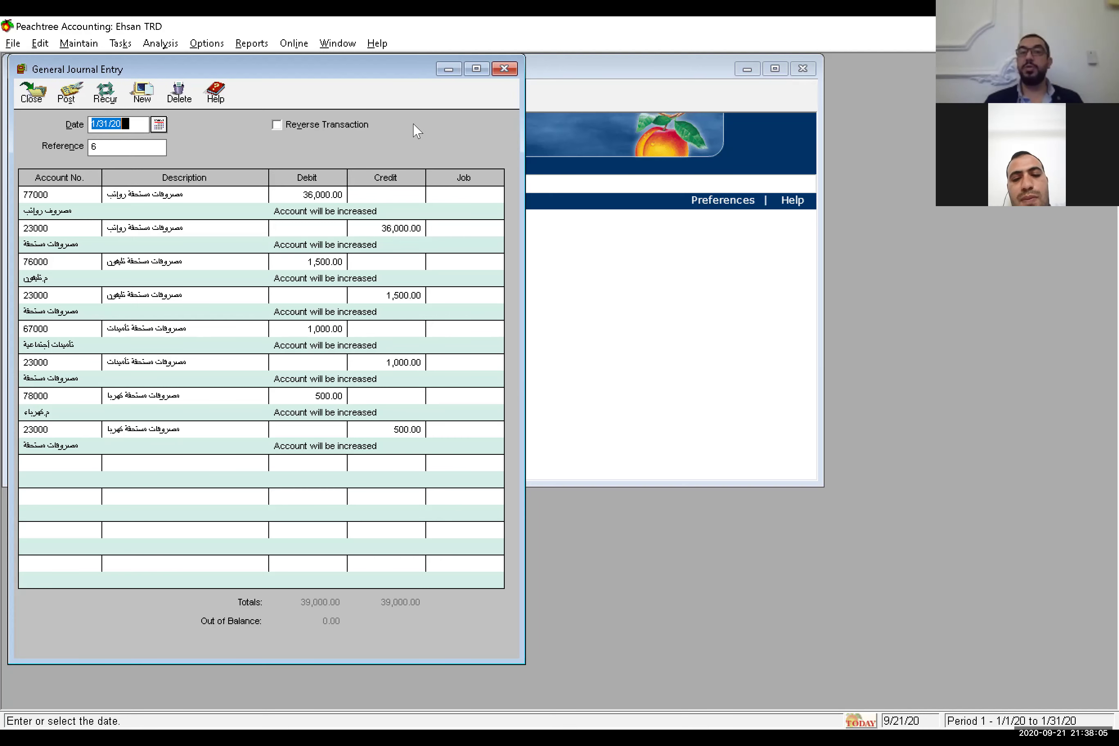
key("Escape")
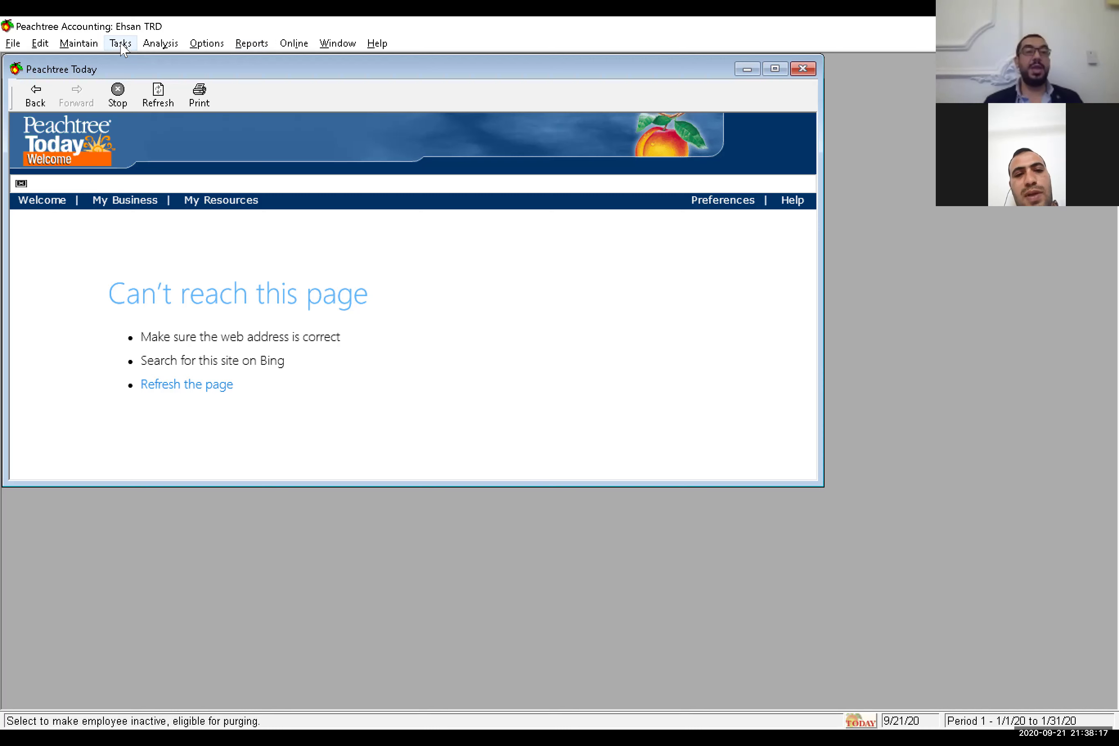
- Examine sales invoice 100 in Sales/Invoicing, including its item line and applied sales order, and leave the invoicing window
key("alt+t")
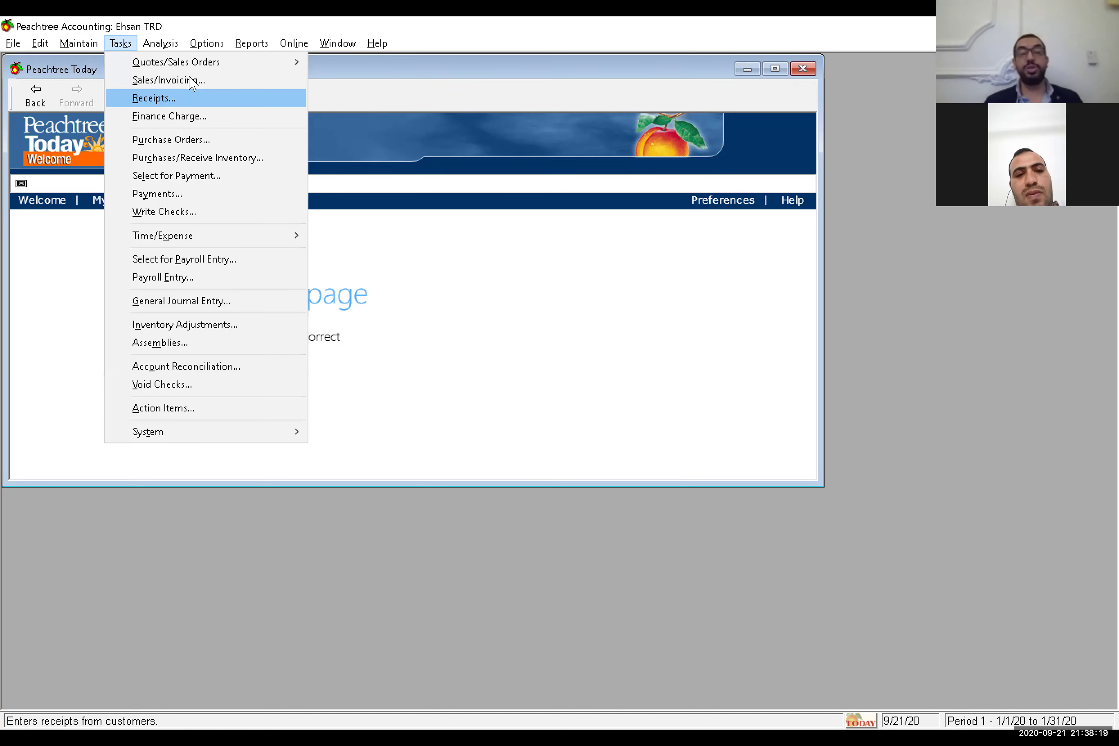
key("Return")
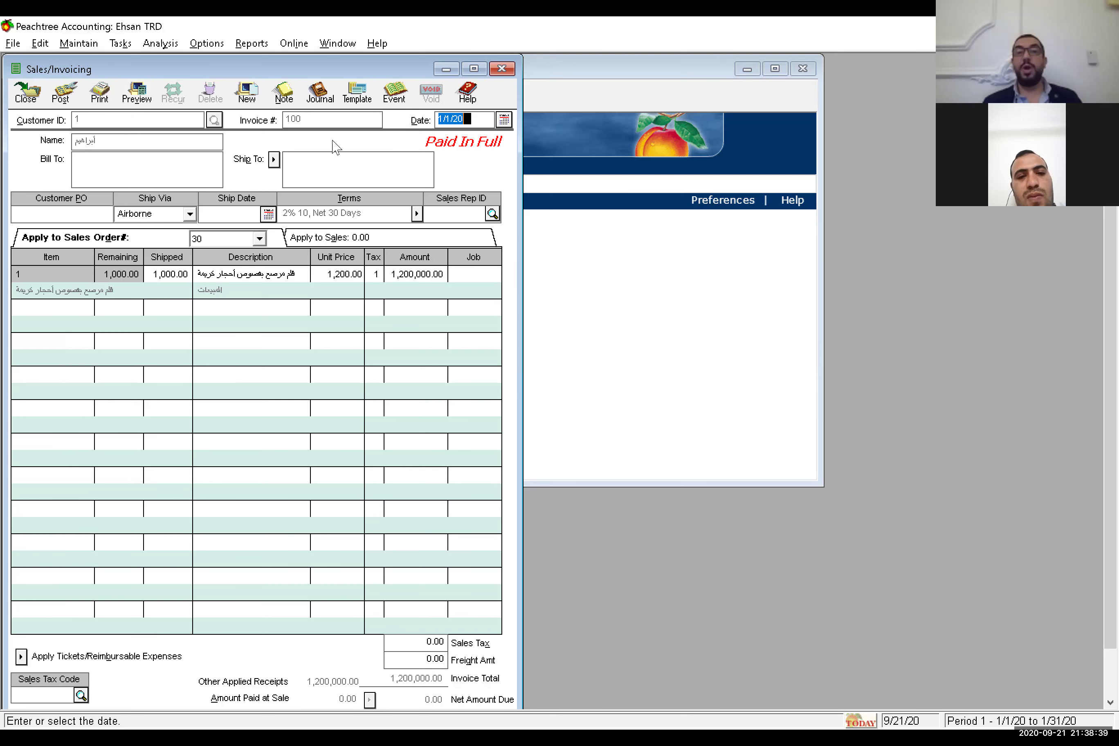
key("alt+w")
key("Escape")
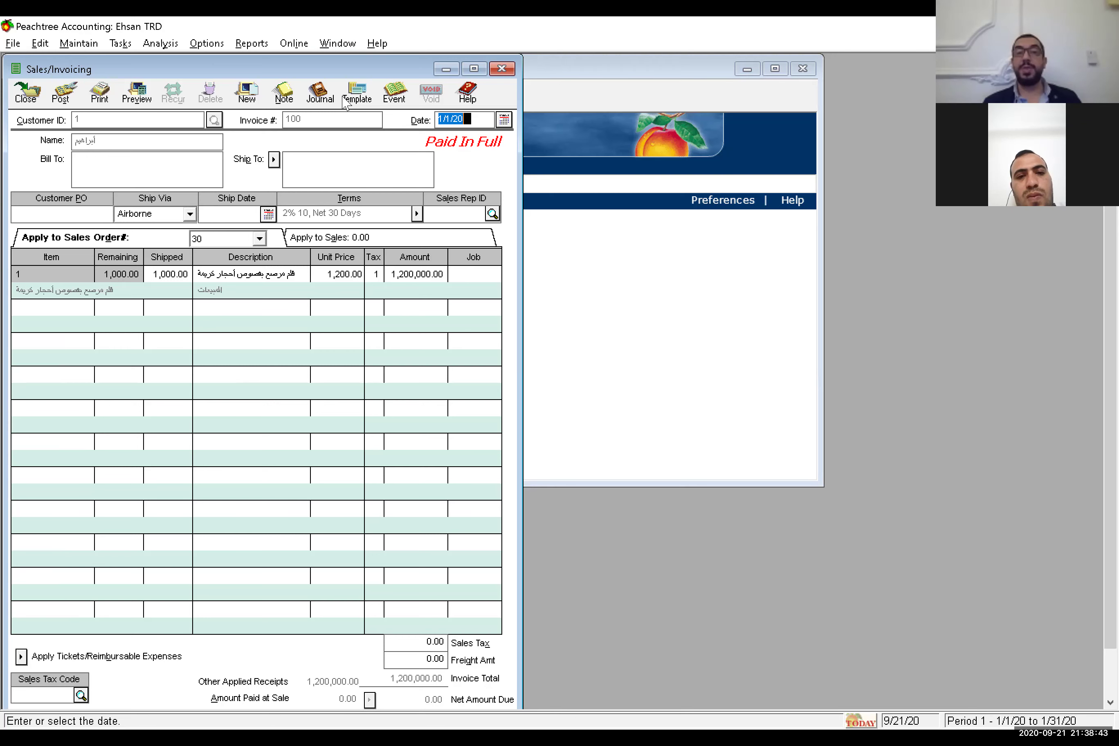
key("ctrl+Tab")
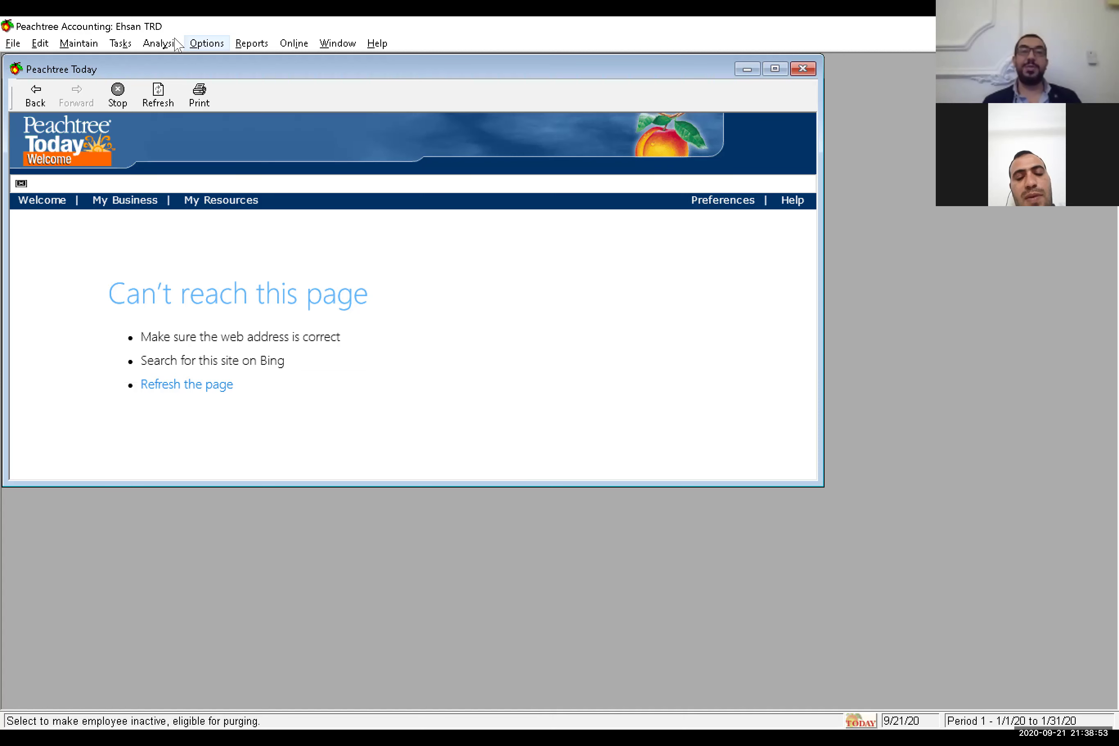
- List all recorded purchases in Purchases/Receive Inventory by setting the Select Purchase period to All Transactions
left_click(126, 44)
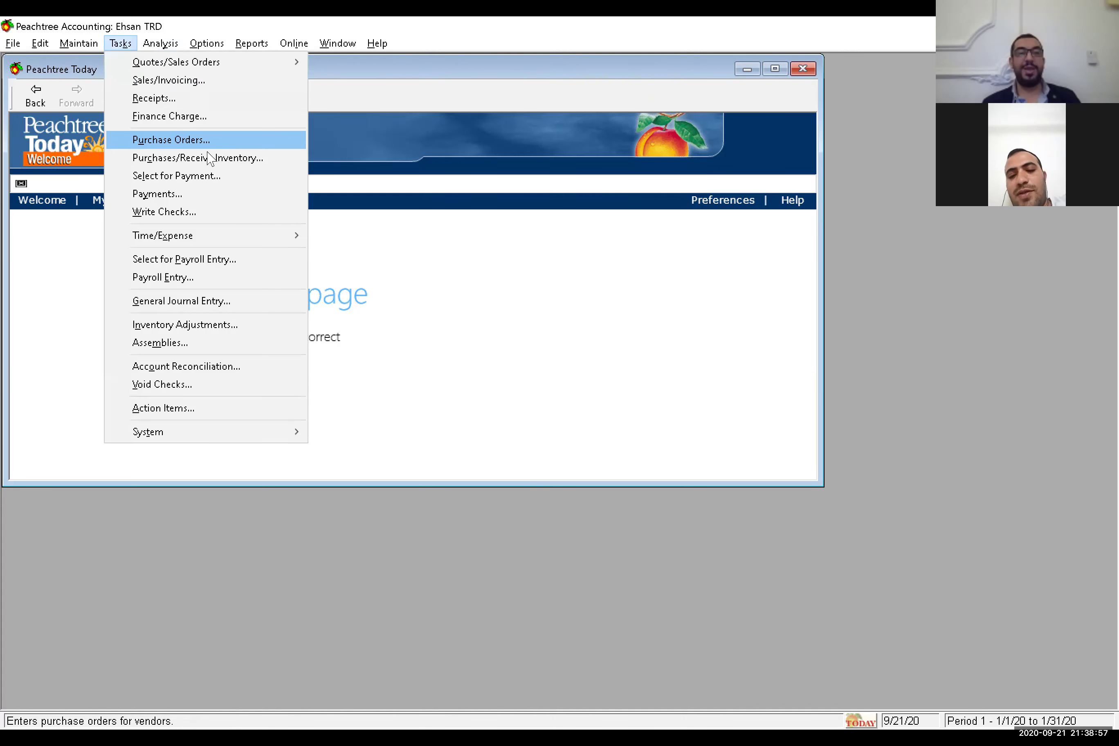
left_click(279, 159)
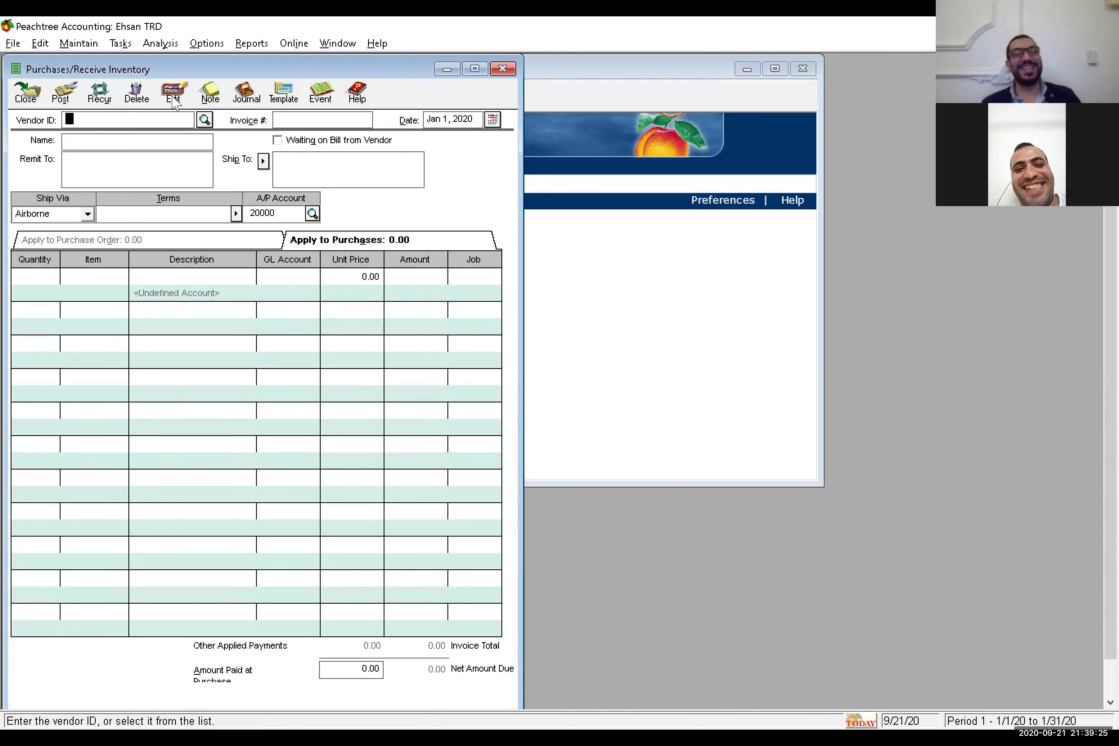
left_click(184, 94)
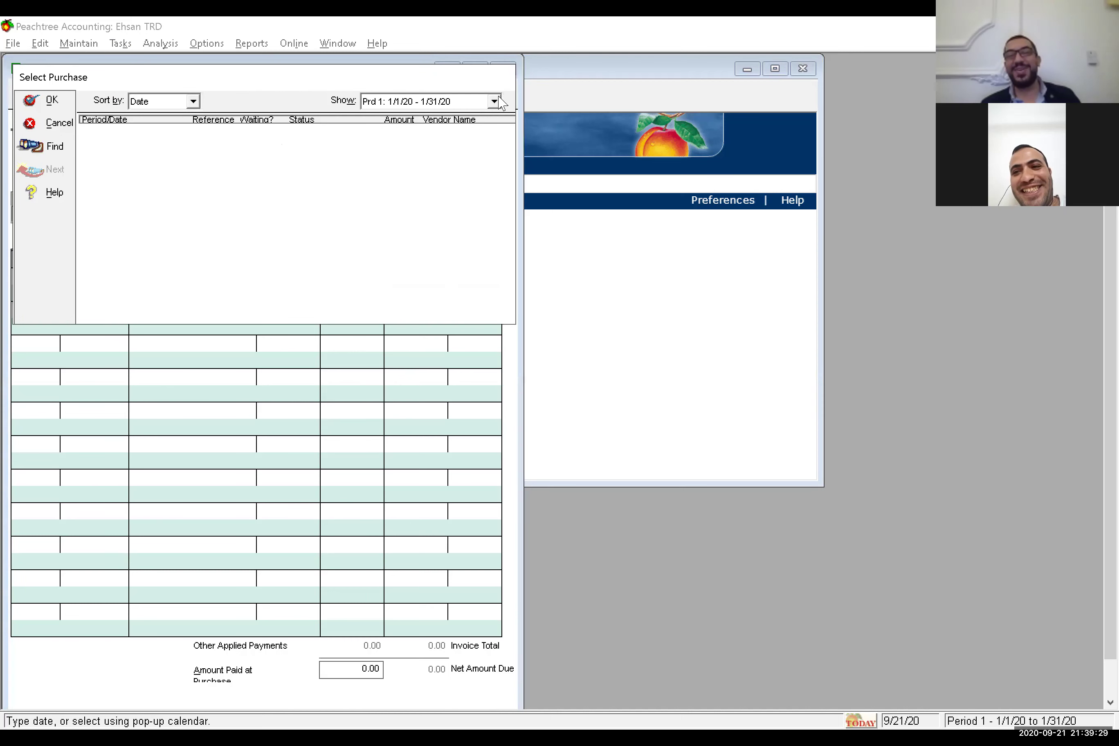
left_click(496, 100)
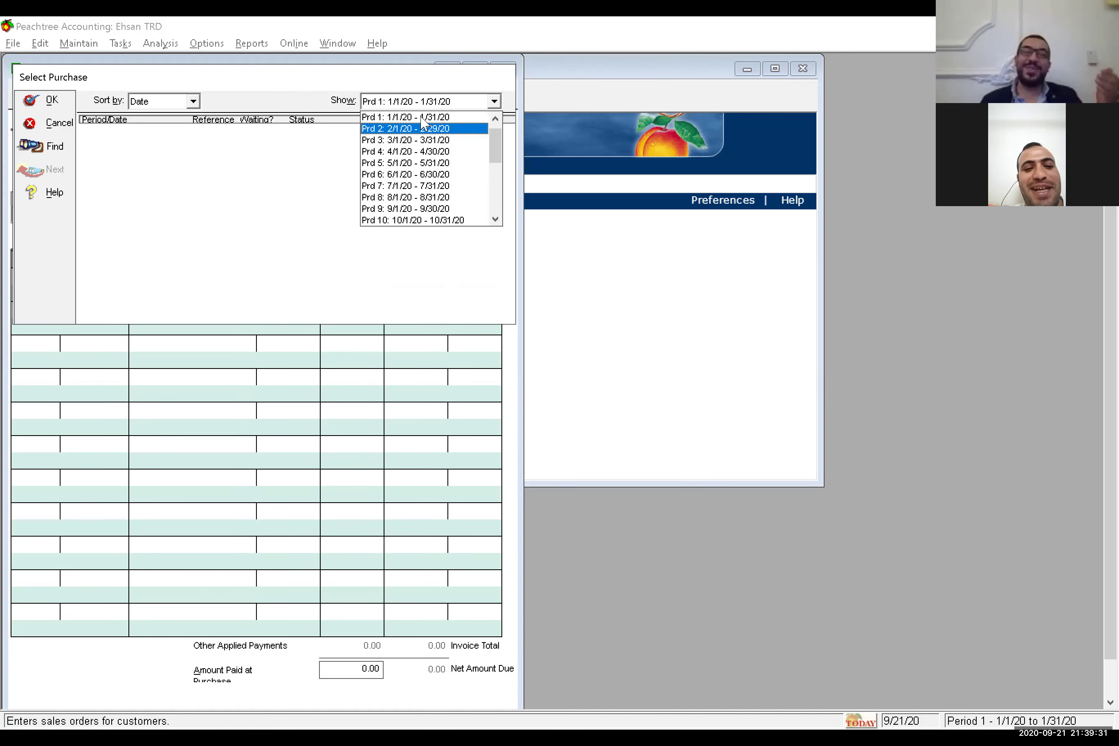
left_click(495, 119)
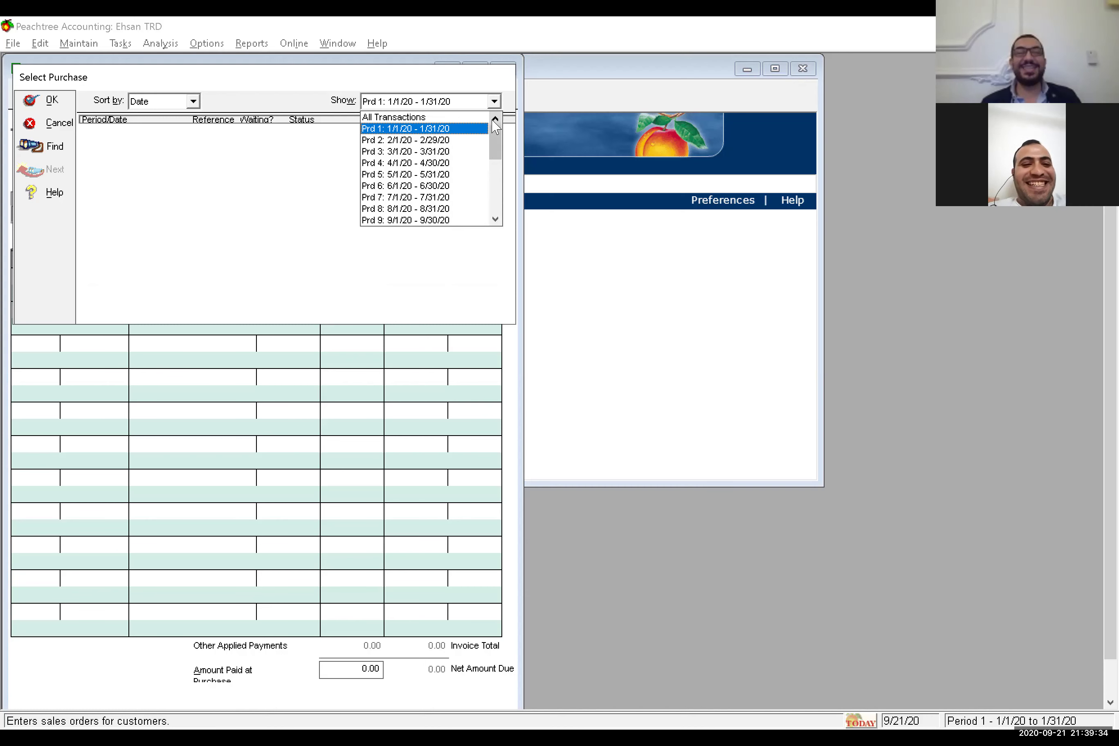
left_click(458, 118)
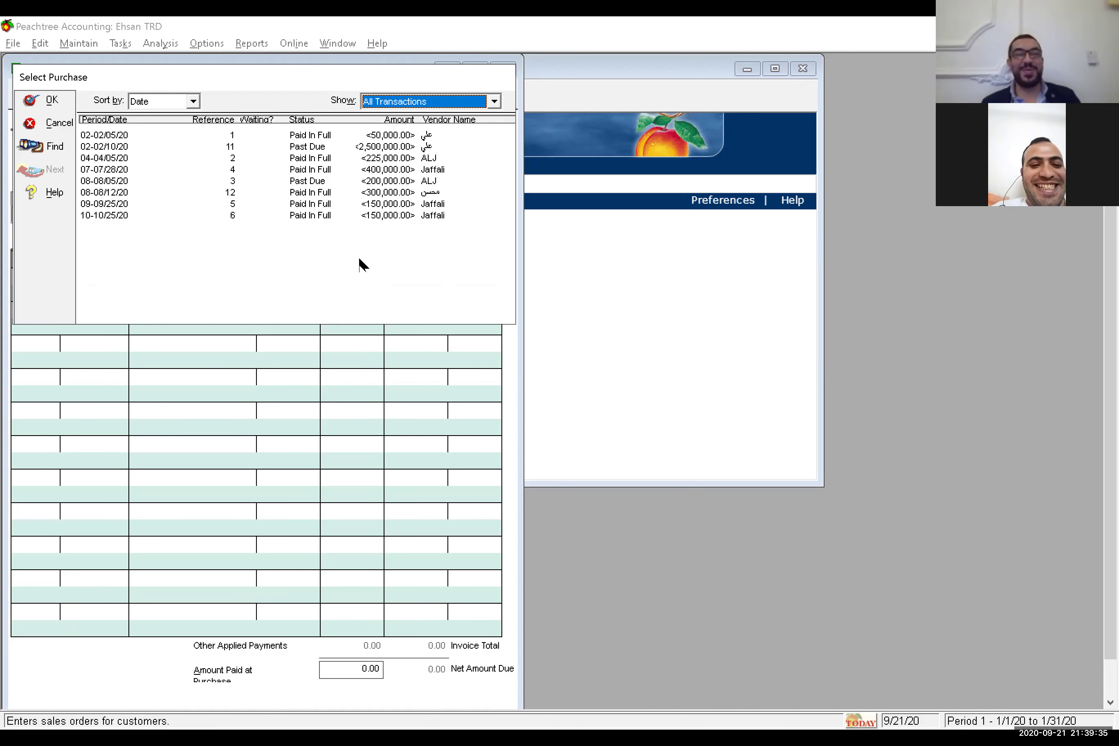
- Open the 8/12/20 purchase with reference 12 and inspect the GL account choices for its item line, keeping account 12000
double_click(325, 192)
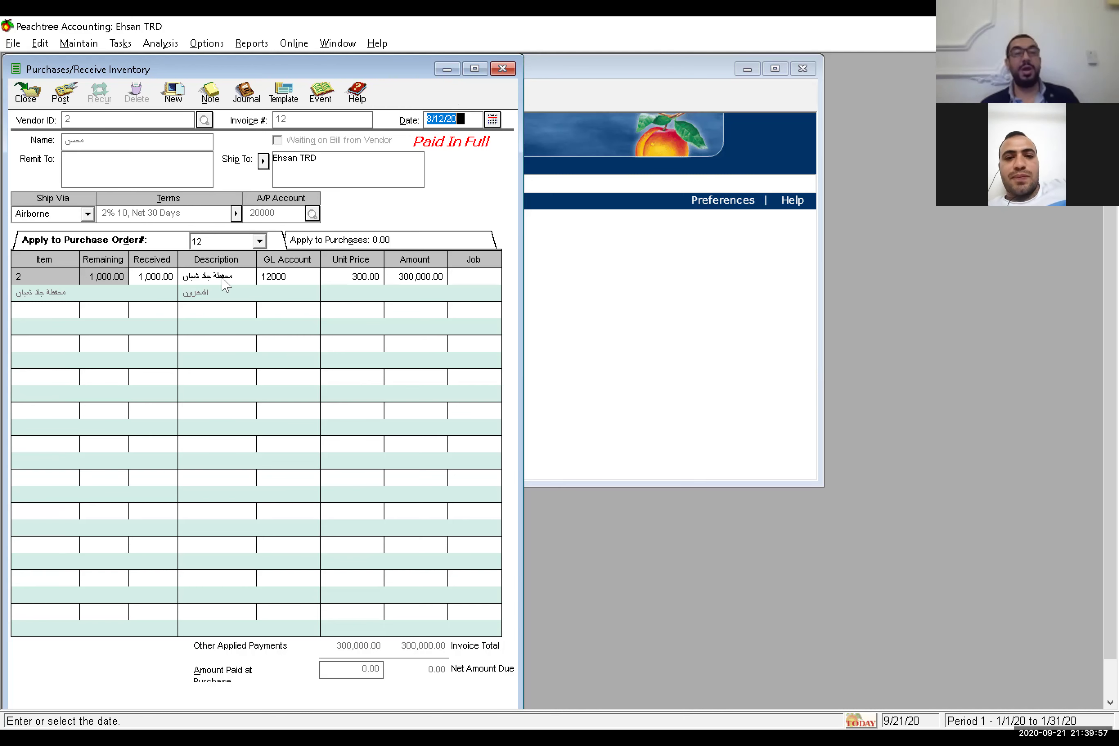
left_click(312, 278)
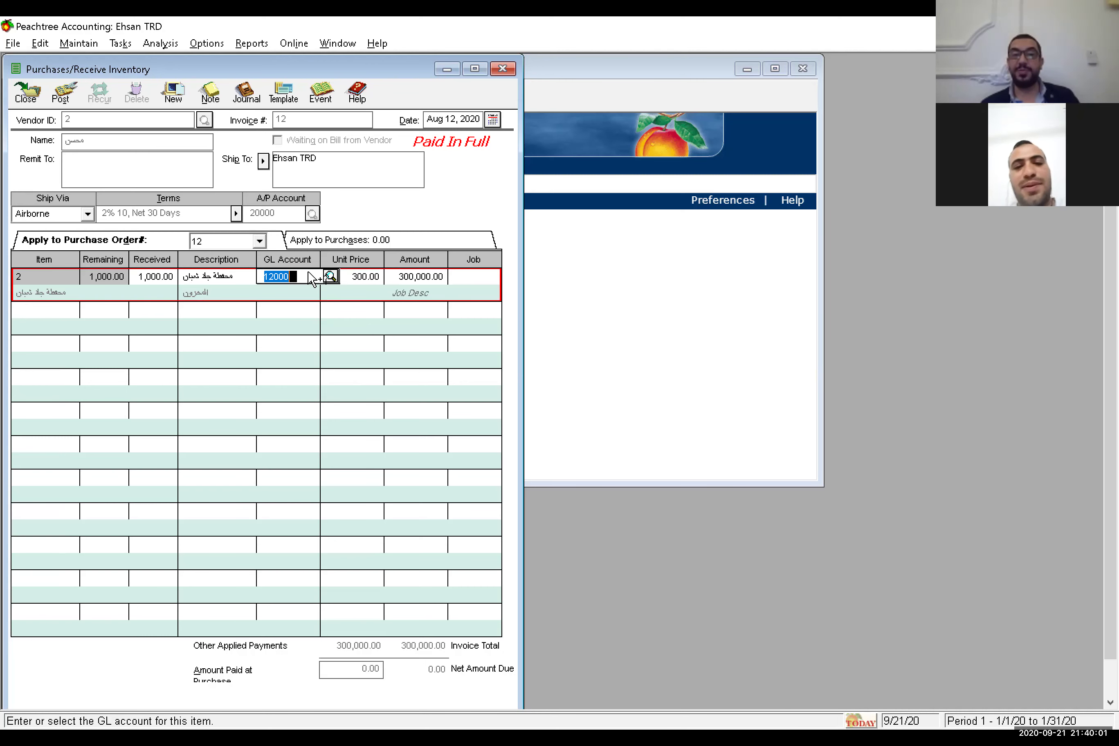
left_click(332, 277)
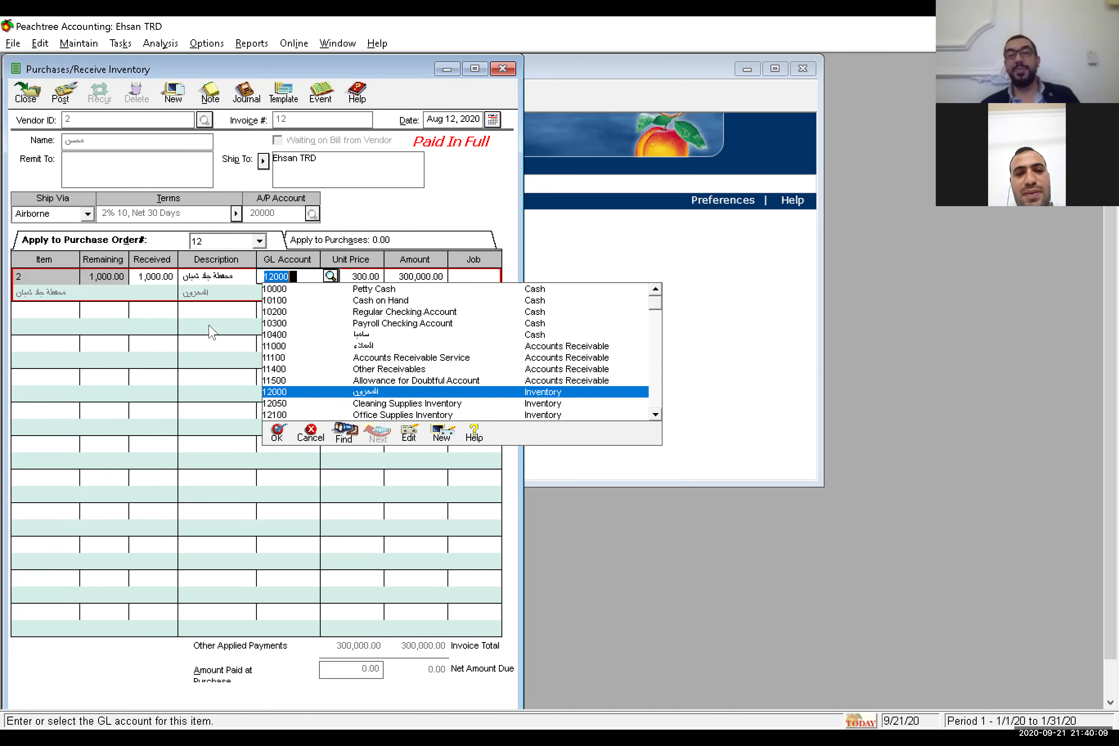
left_click(394, 279)
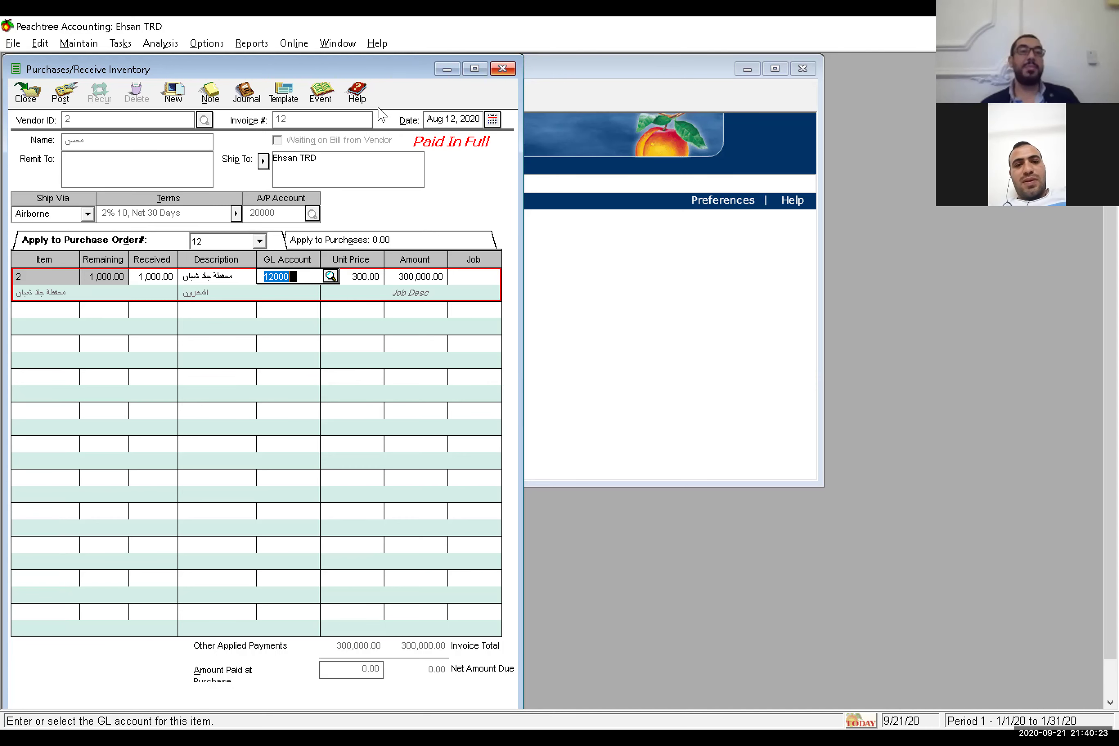
- Close the purchase and look through the General Ledger and Accounts Receivable report lists
key("Escape")
left_click(252, 43)
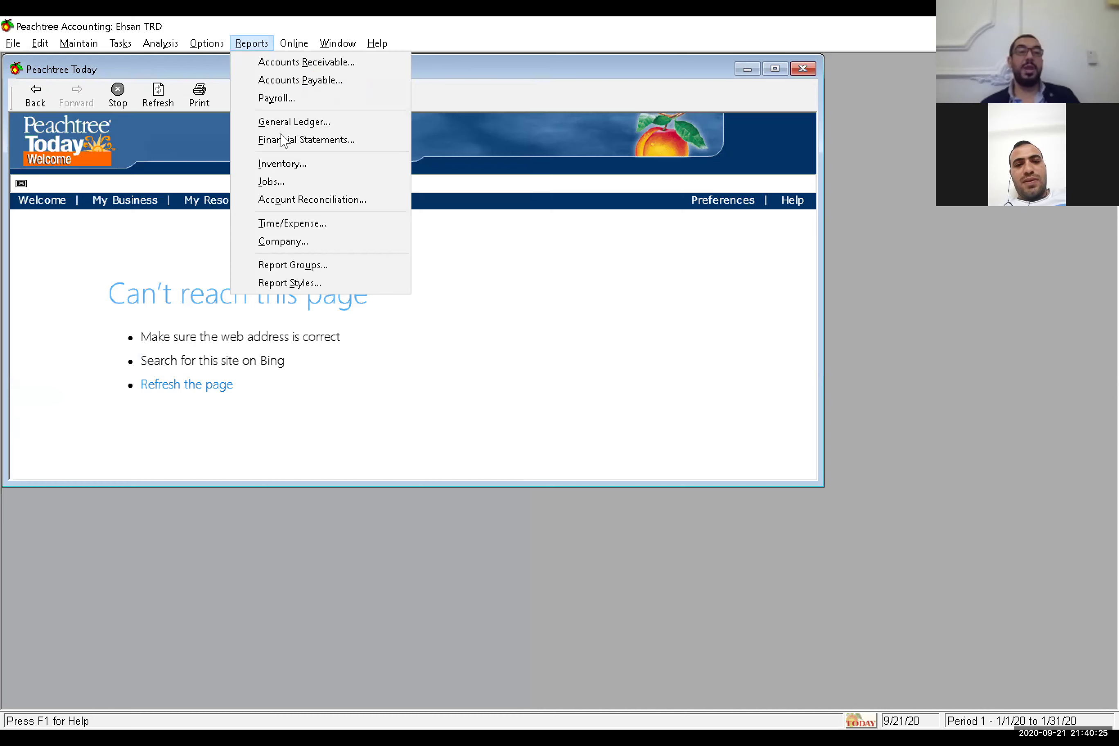
left_click(284, 125)
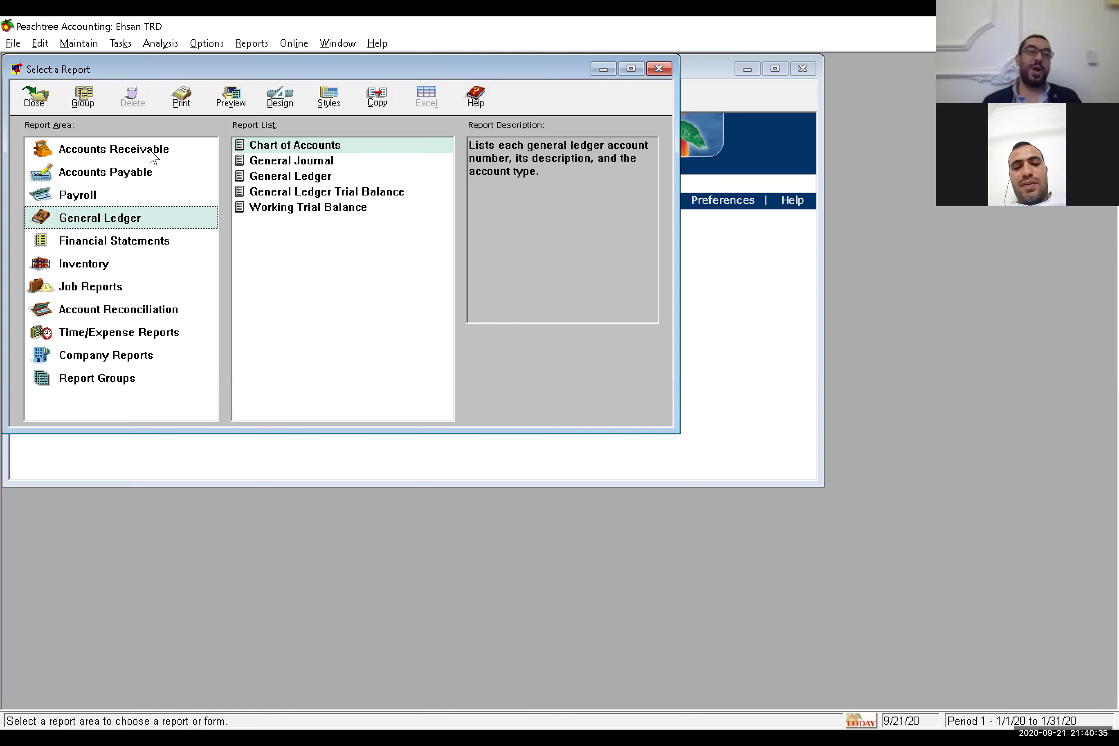
left_click(164, 150)
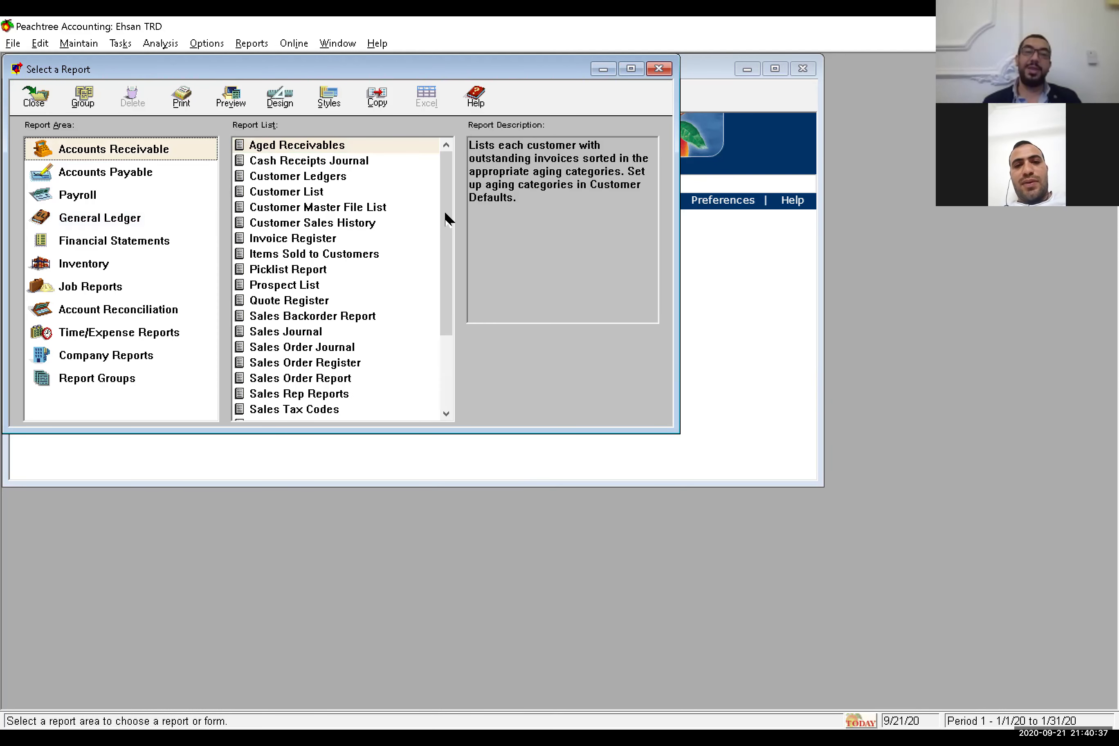
left_click_drag(445, 215, 432, 327)
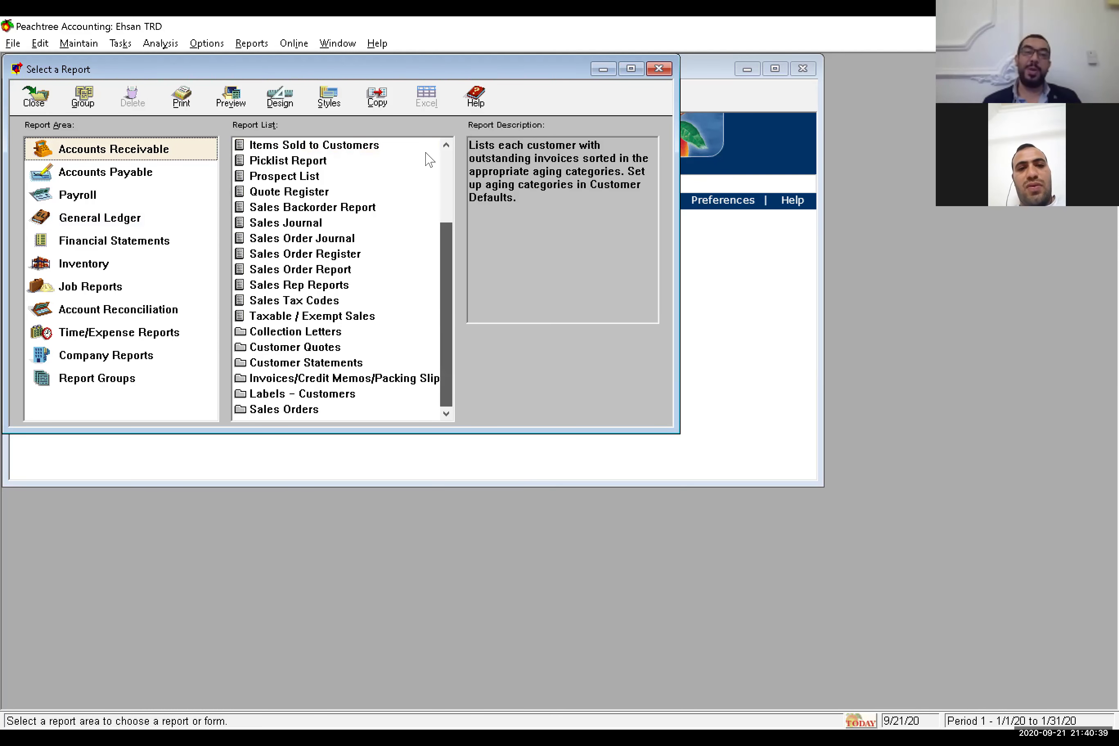
scroll(429, 159, "up", 3)
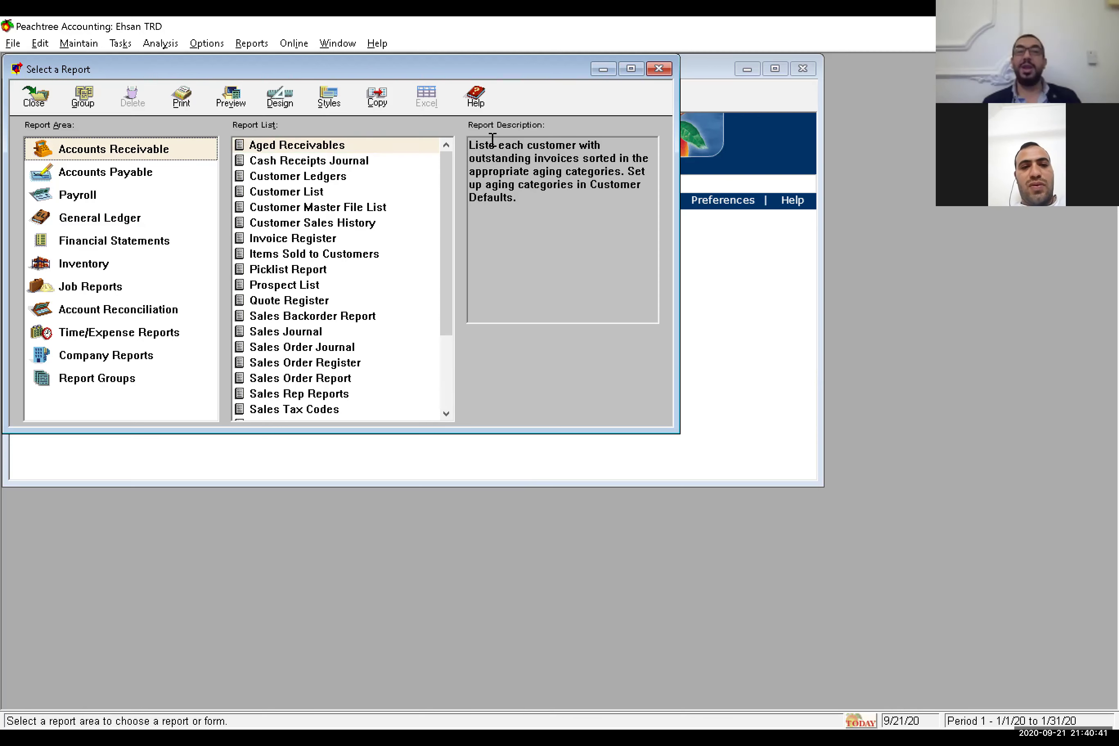
- Look through the Accounts Payable, Payroll, Financial Statements, Inventory and Job Reports lists, and close the report selection
key("Down")
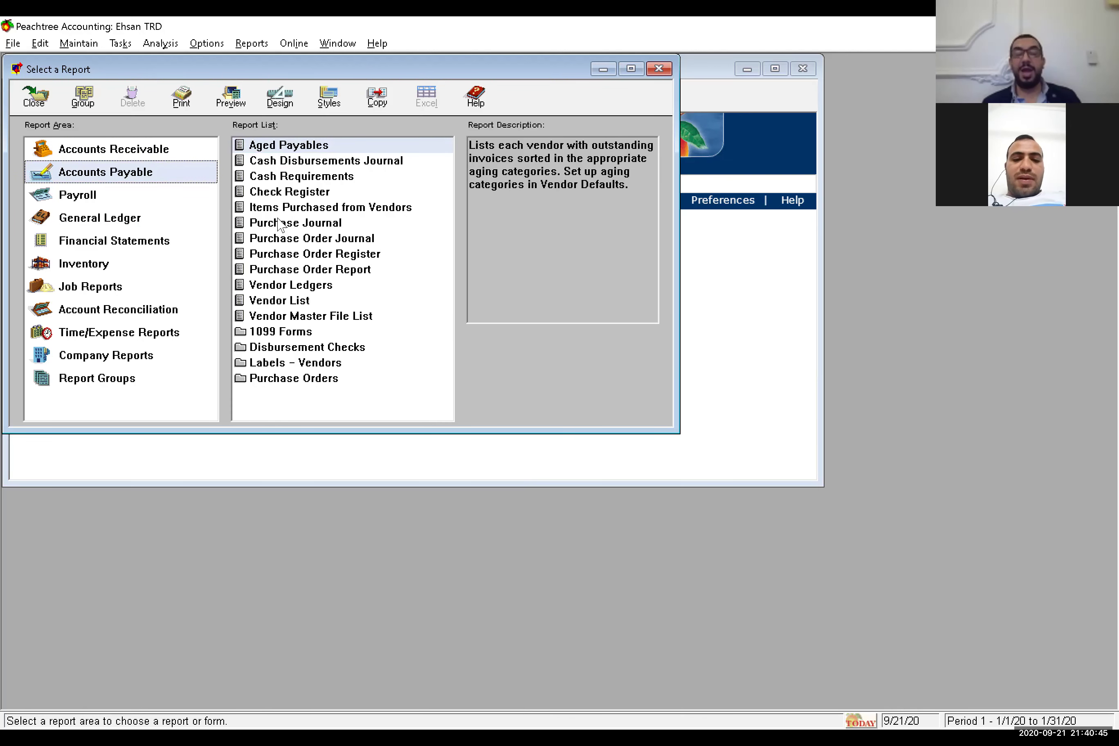
left_click(152, 198)
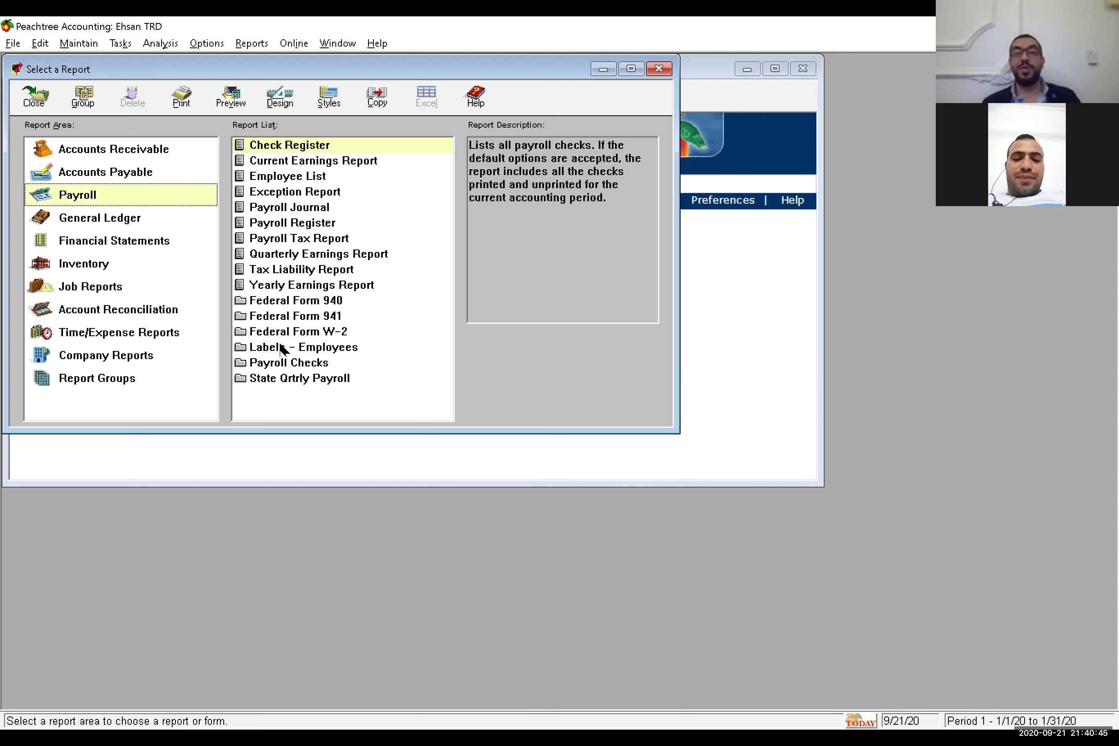
left_click(150, 250)
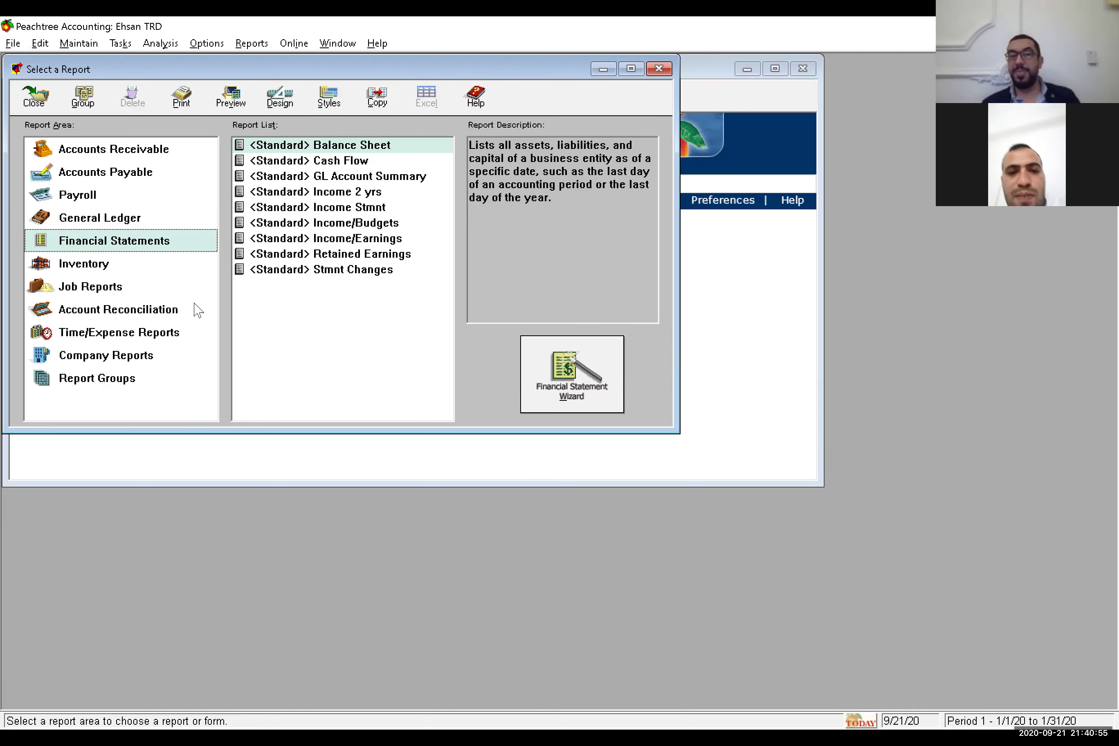
left_click(133, 264)
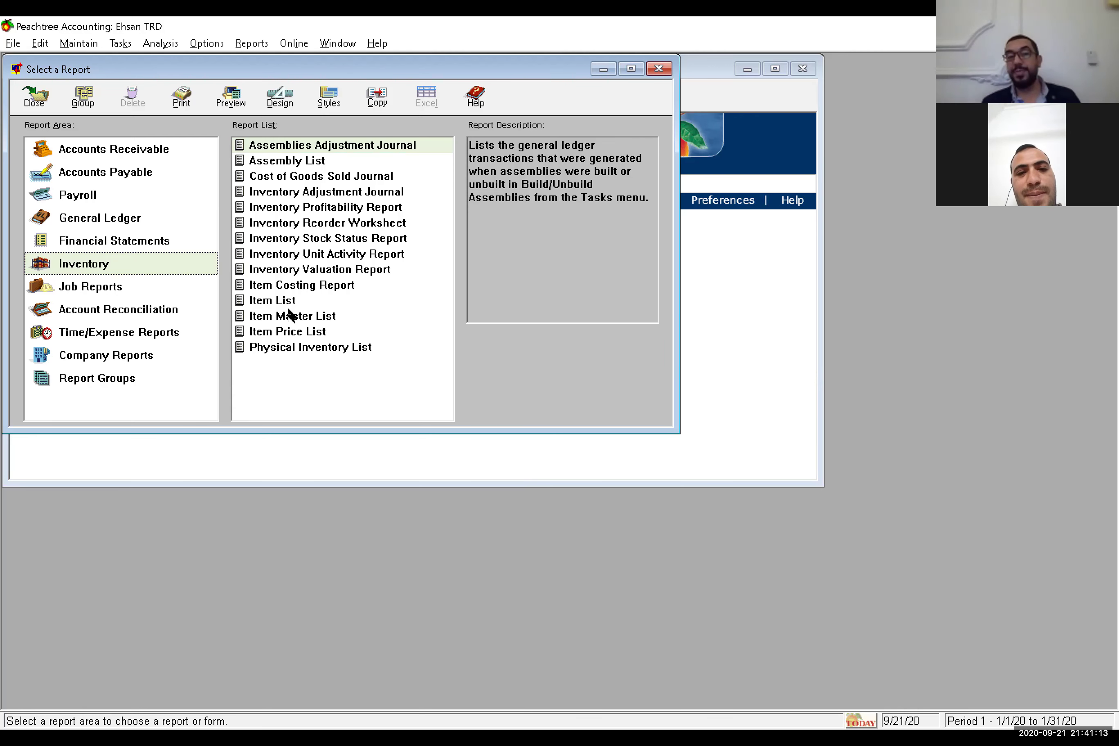
left_click(170, 292)
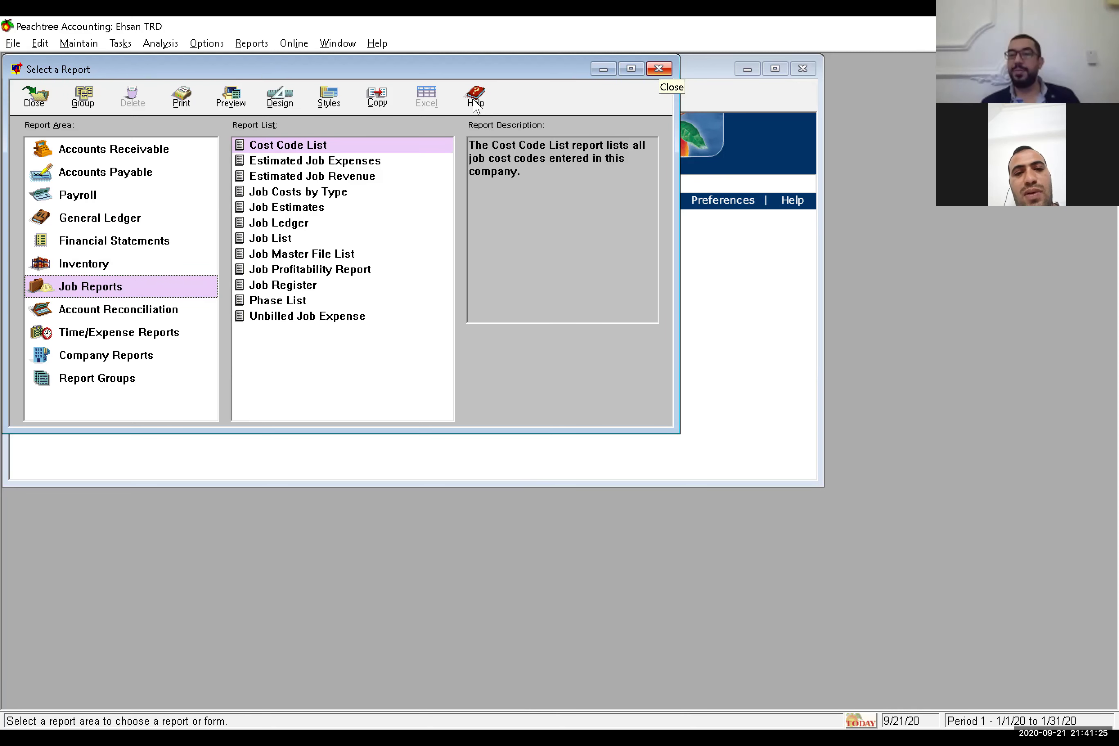
key("Escape")
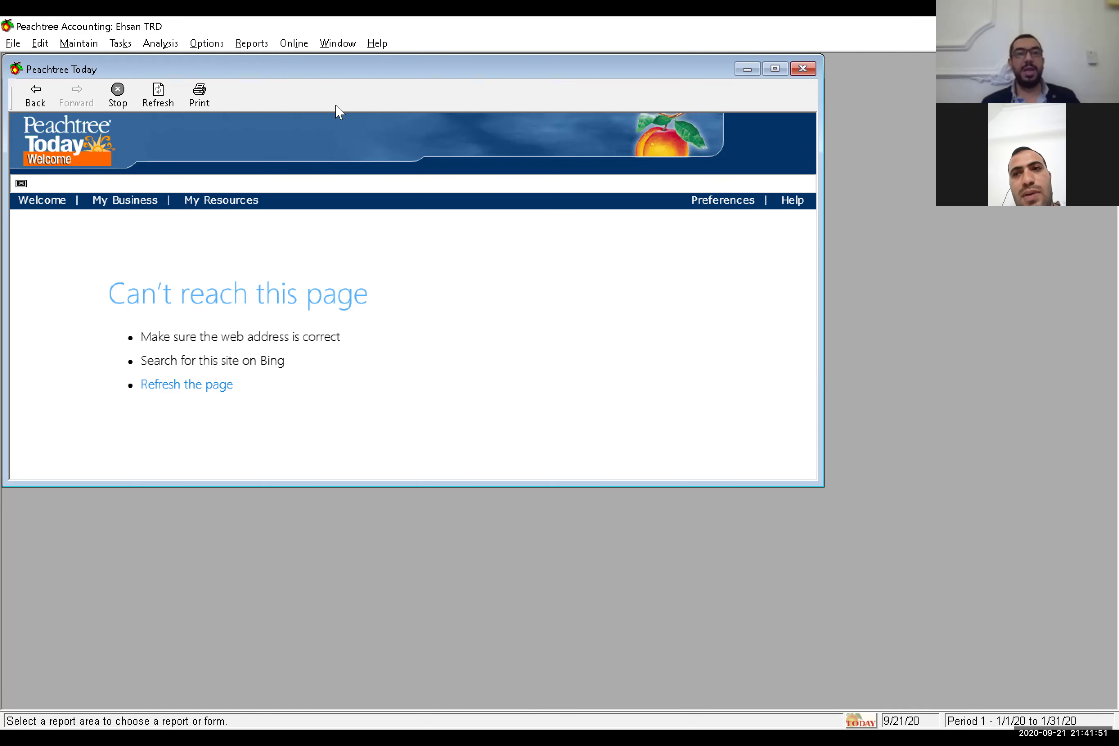
- Reopen the report selection and show the Financial Statements reports
key("alt+r")
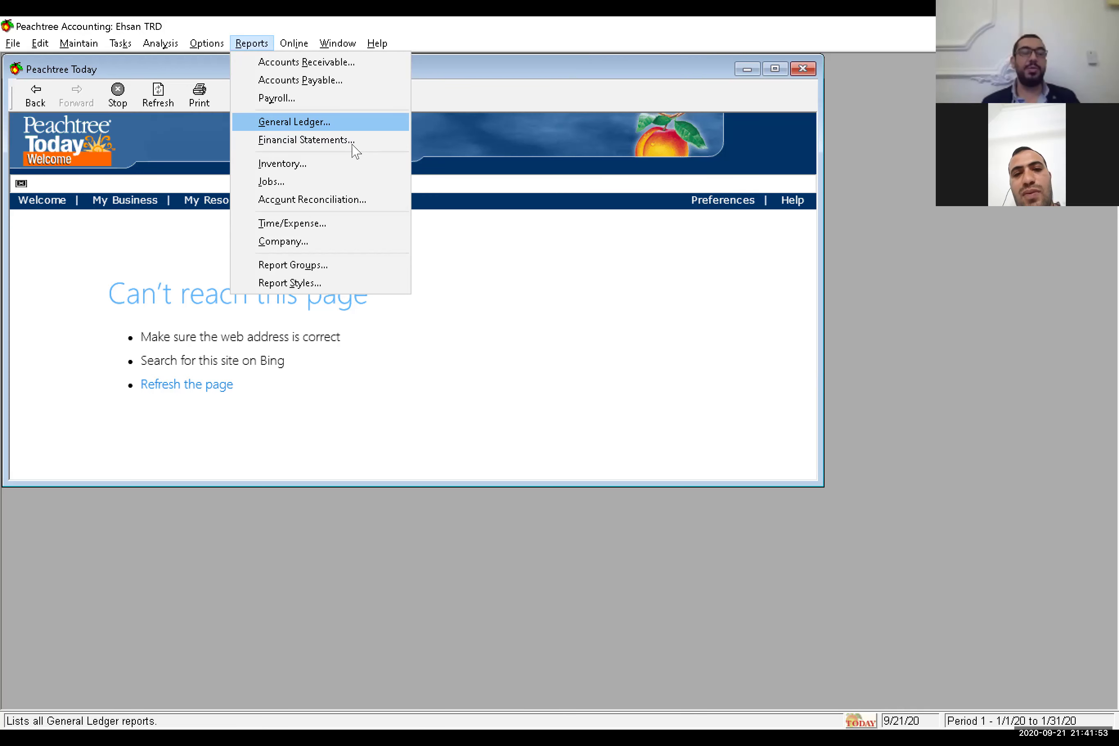
key("Return")
left_click(157, 240)
double_click(413, 153)
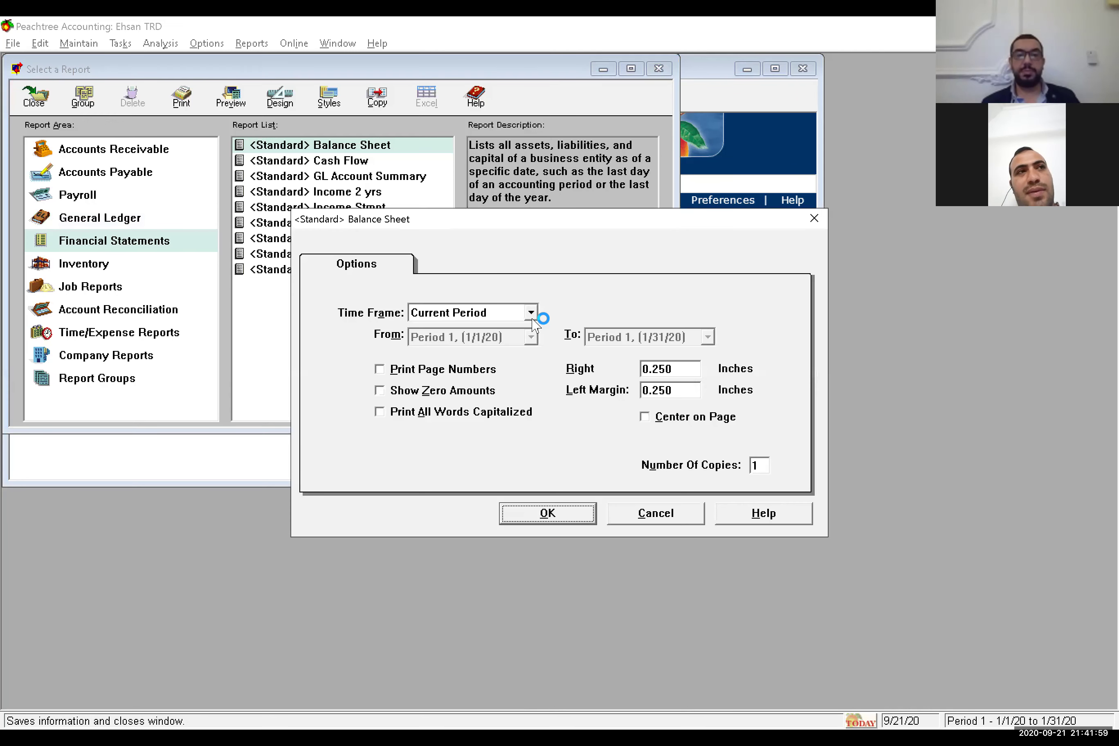
left_click(532, 316)
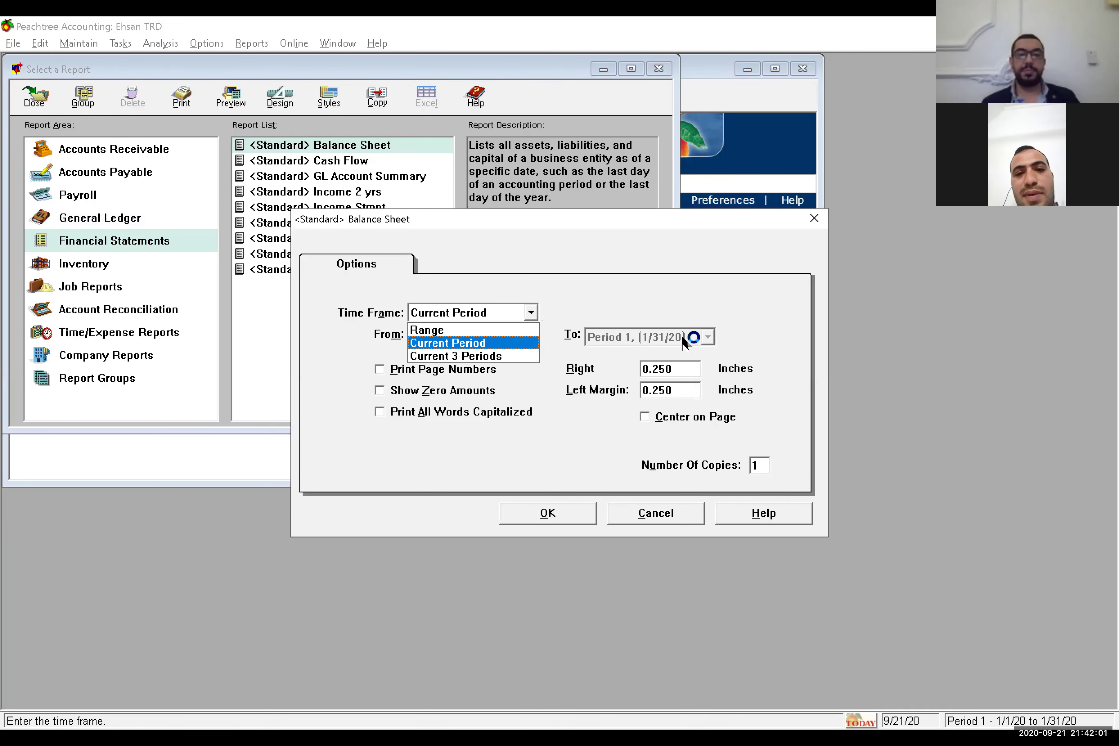
left_click(708, 338)
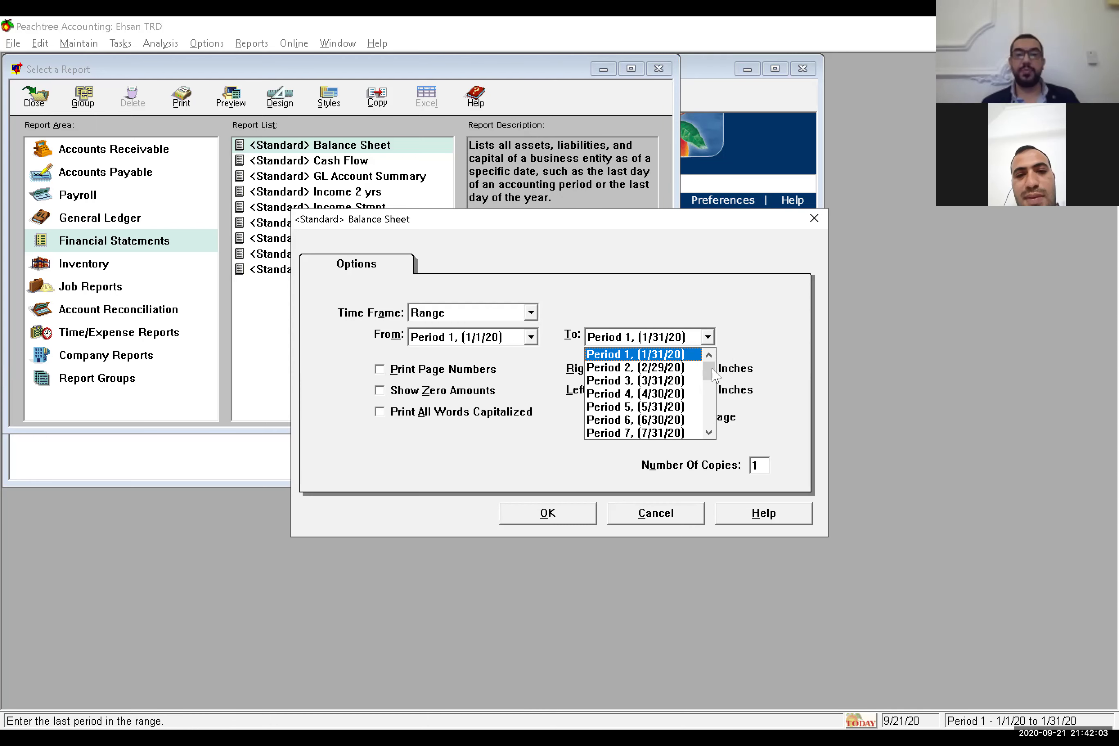
scroll(689, 429, "down", 2)
left_click(684, 432)
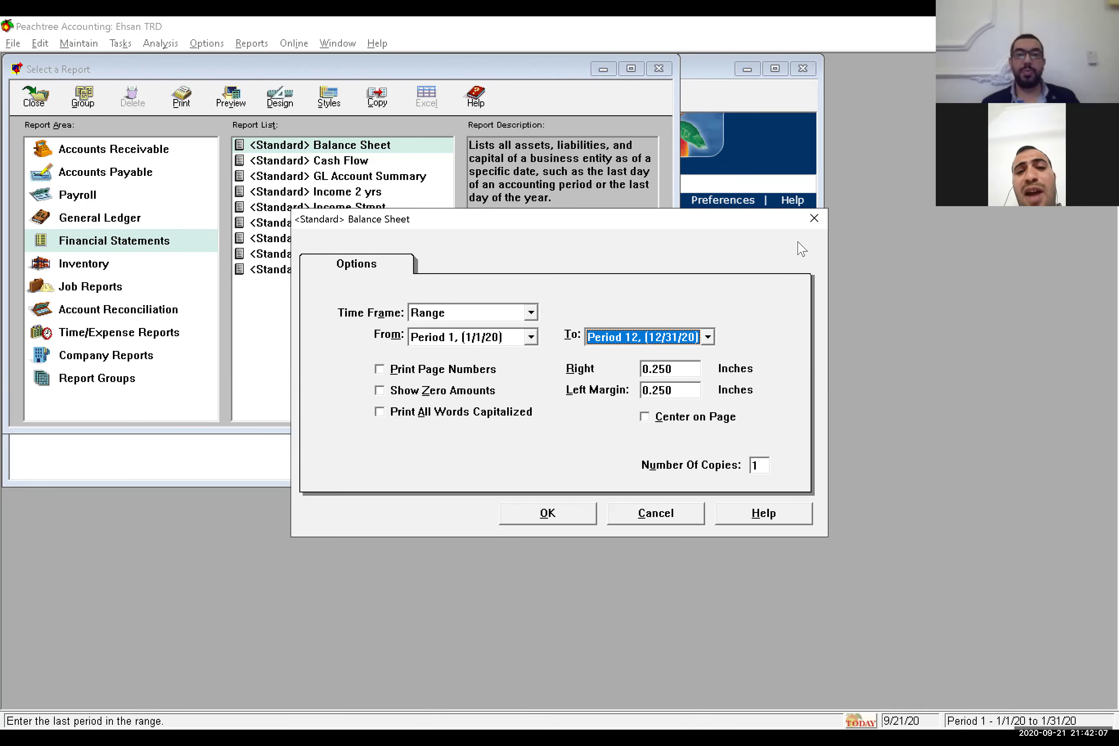
key("Escape")
- Export the <Standard> Balance Sheet to Excel for the range Period 1 (1/1/20) to Period 12 (12/31/20)
right_click(398, 156)
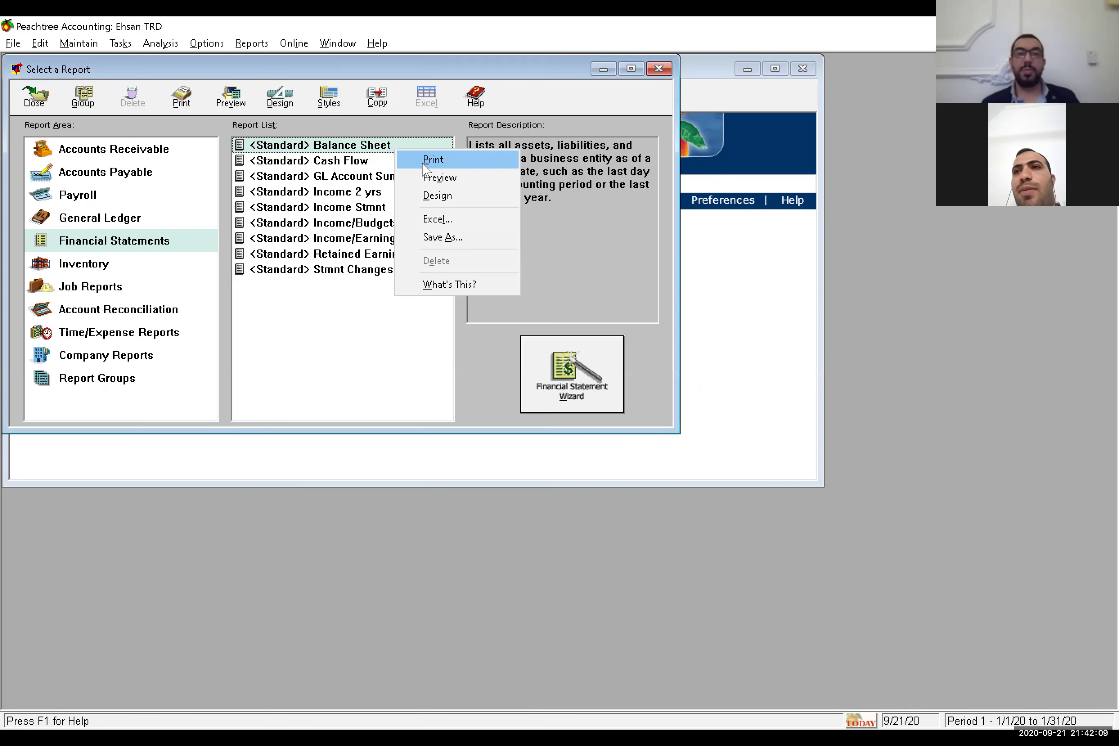
left_click(461, 218)
left_click(531, 312)
left_click(481, 327)
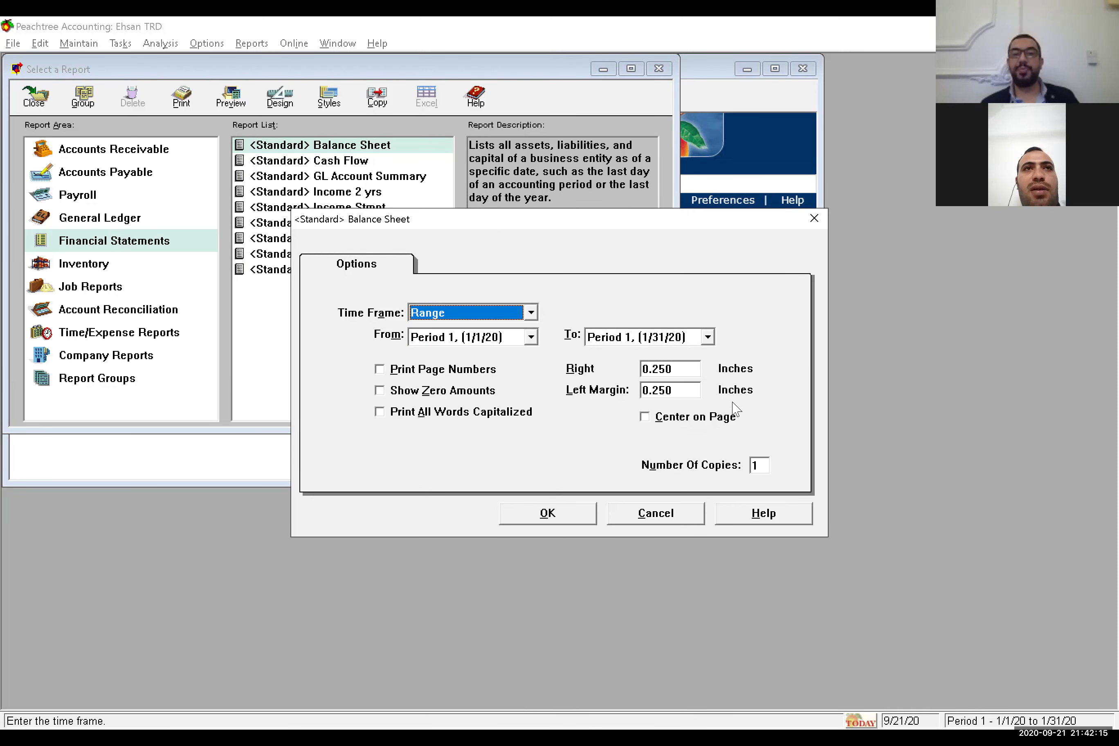
key("Tab")
key("Tab")
key("alt+Down")
scroll(713, 424, "down", 2)
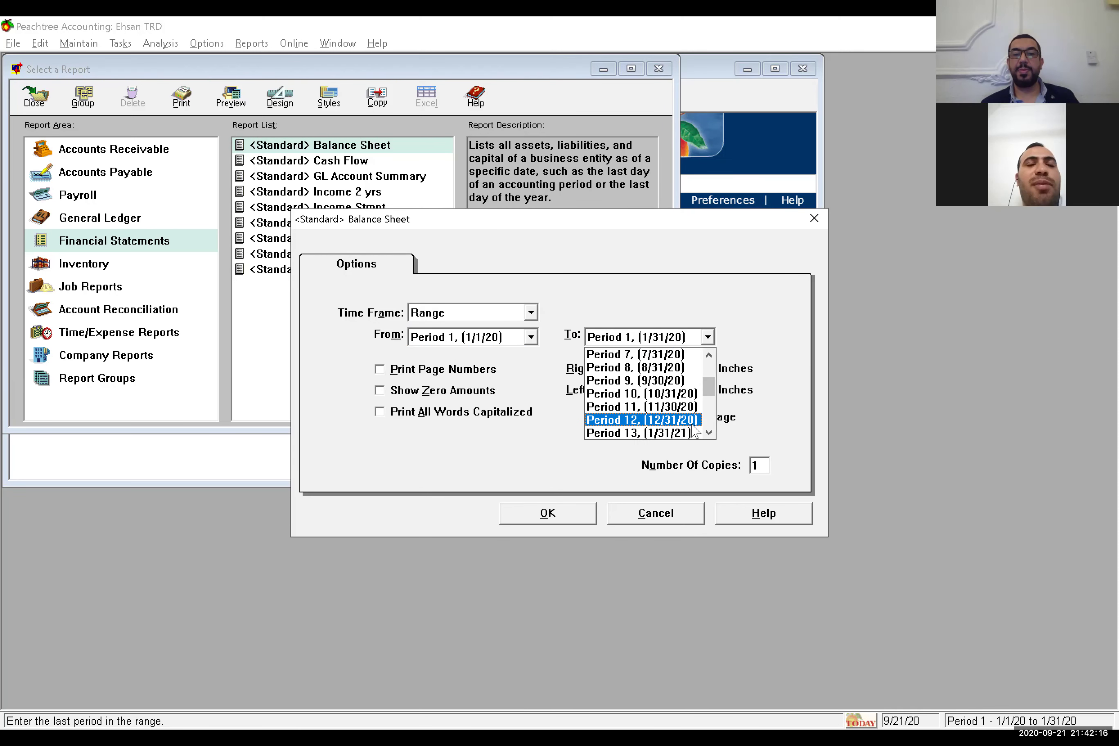
left_click(693, 422)
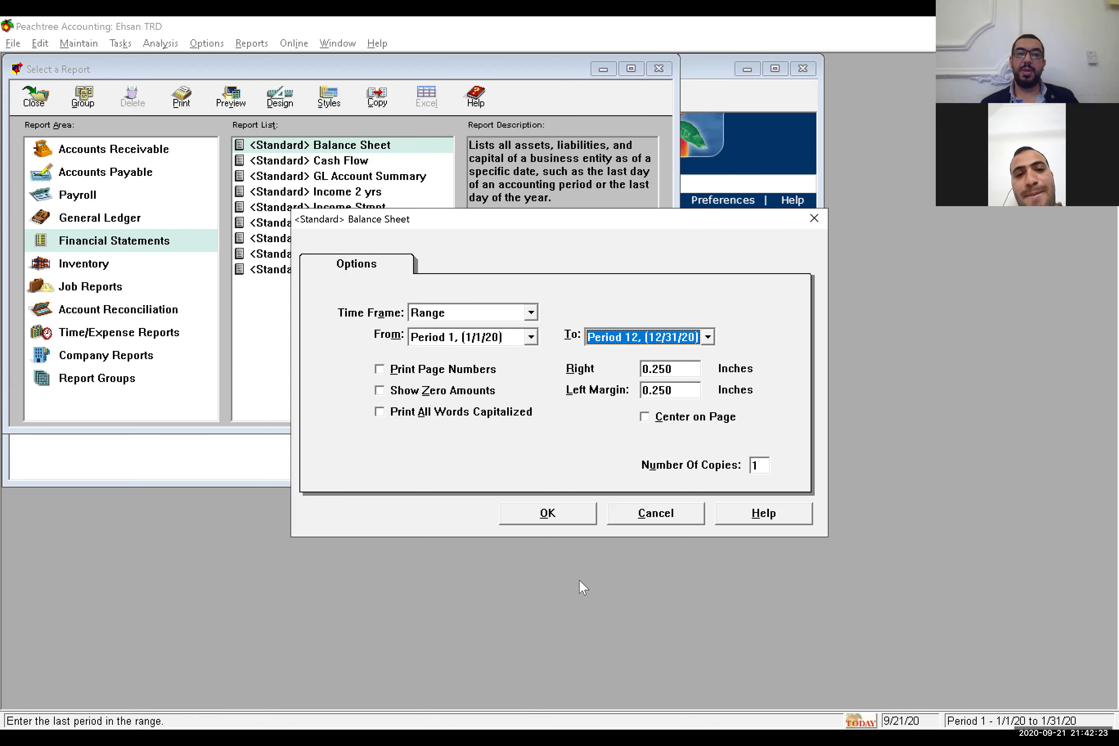
key("Return")
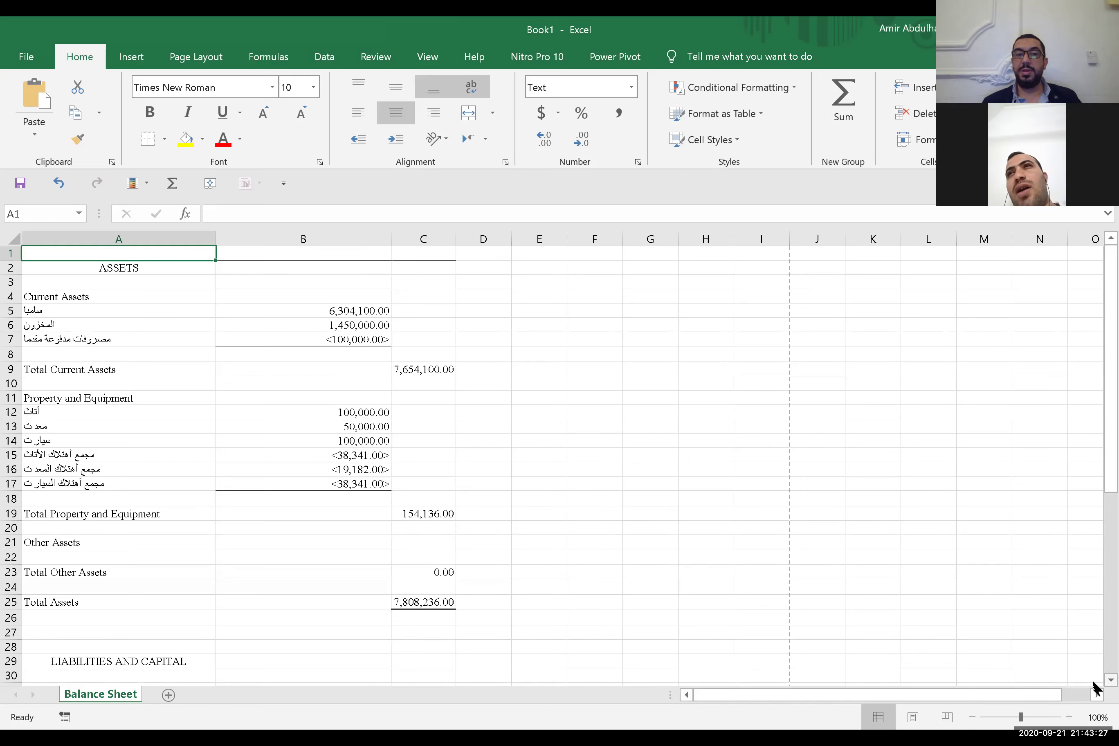
- Examine the assets, liabilities and capital sections of the exported balance sheet, and switch back to the Peachtree Accounting report selection
scroll(1094, 687, "down", 1)
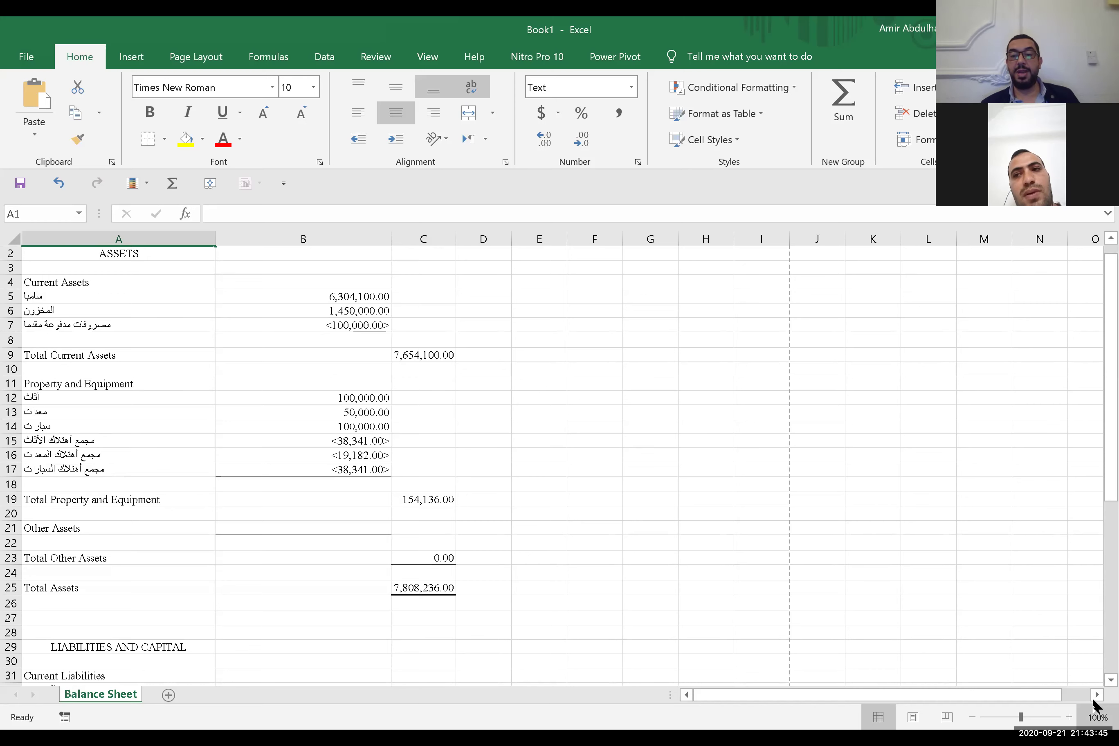
scroll(1094, 691, "down", 1)
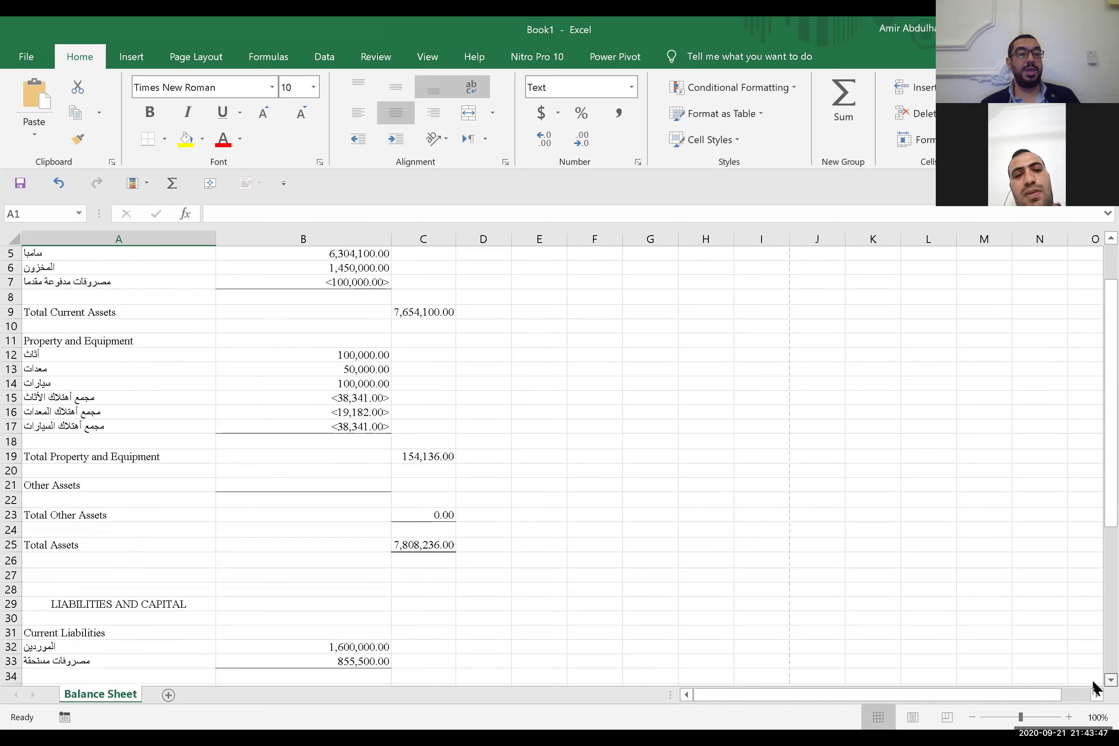
scroll(1095, 691, "down", 1)
scroll(1094, 690, "down", 3)
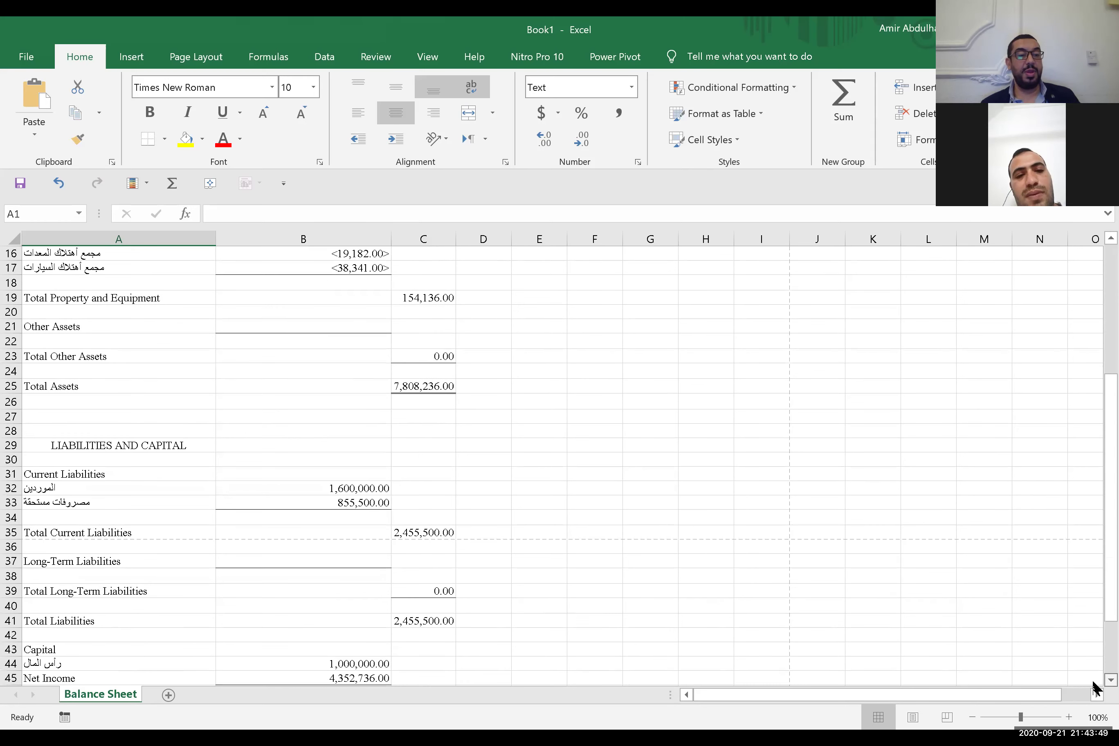
scroll(1094, 691, "down", 2)
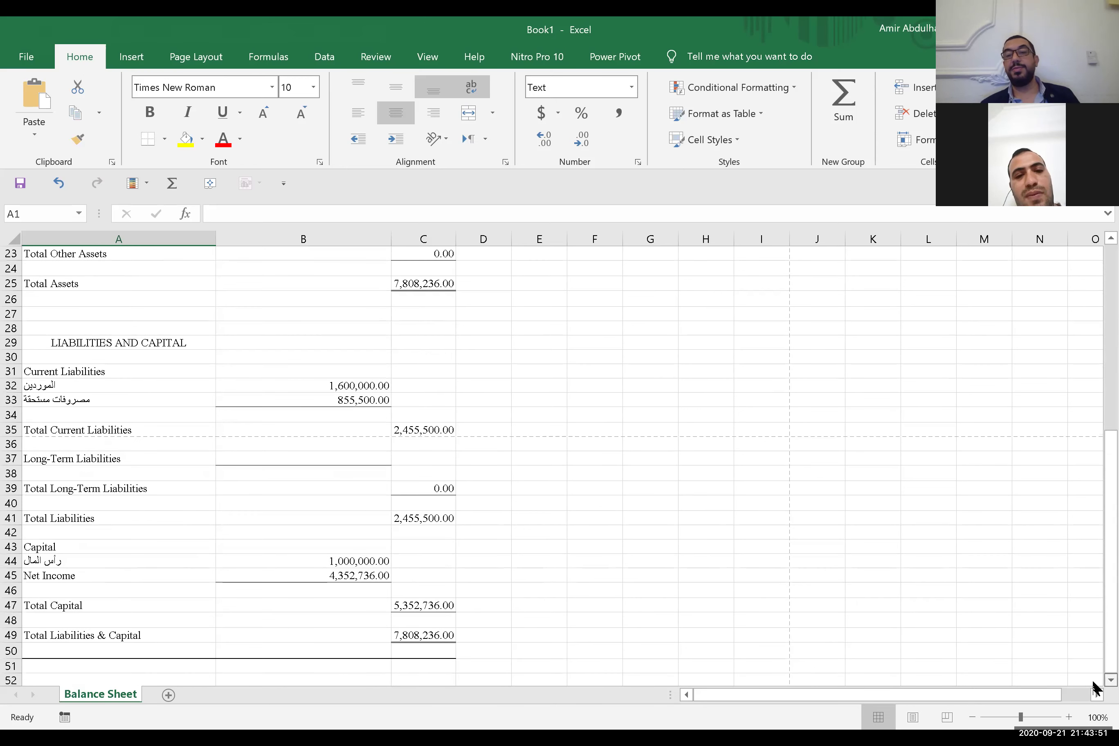
scroll(1095, 602, "down", 1)
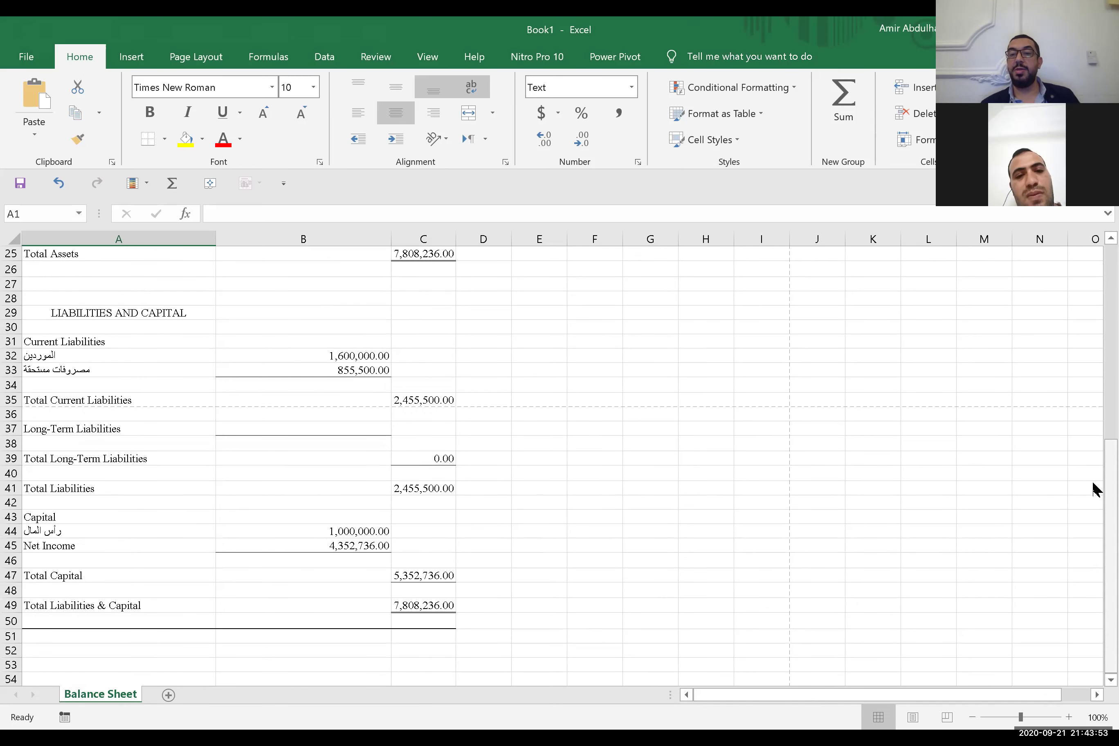
scroll(1061, 374, "up", 8)
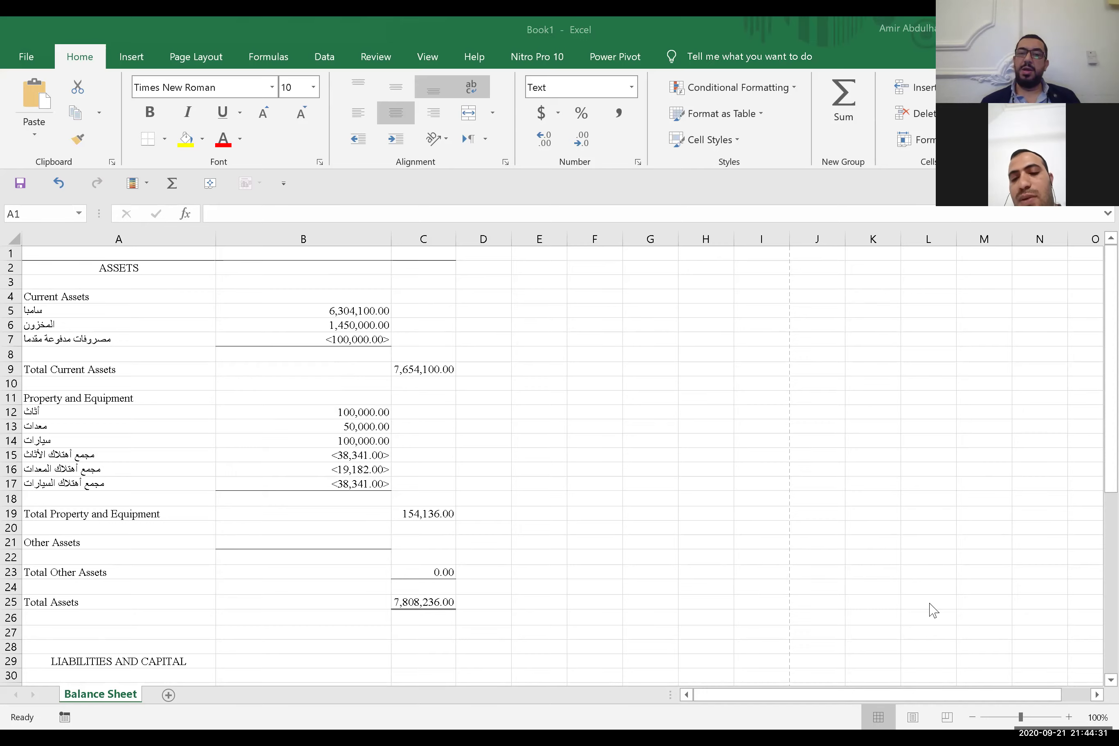
key("alt+Tab")
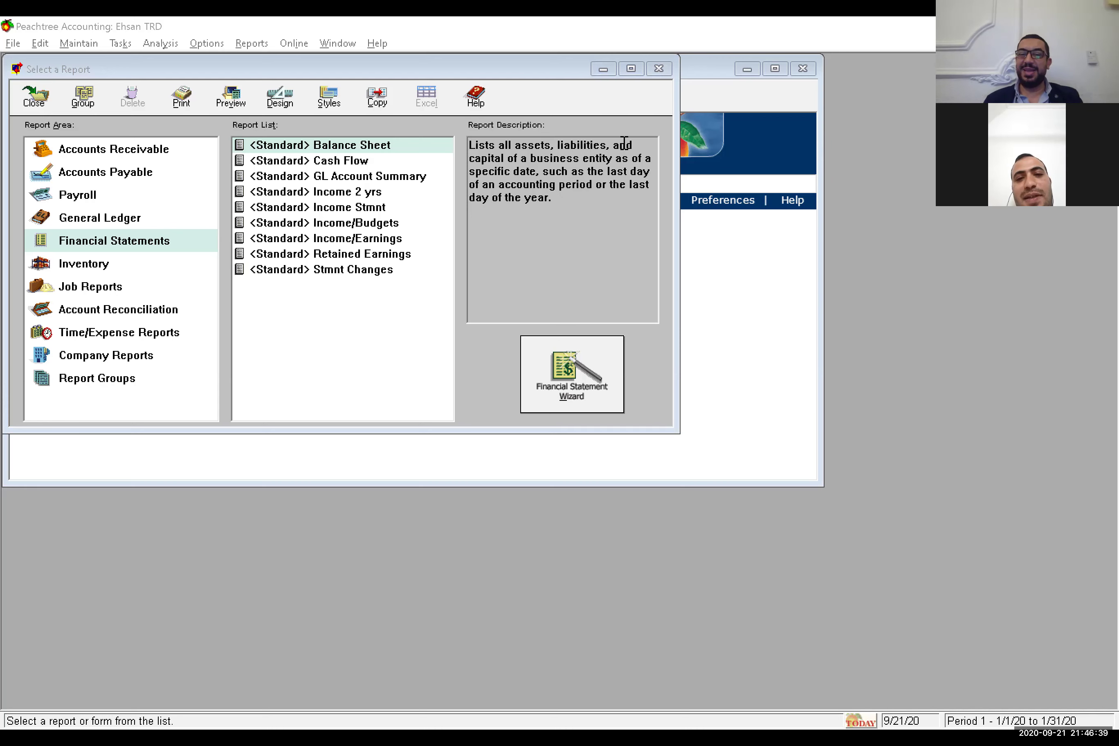
left_click(608, 120)
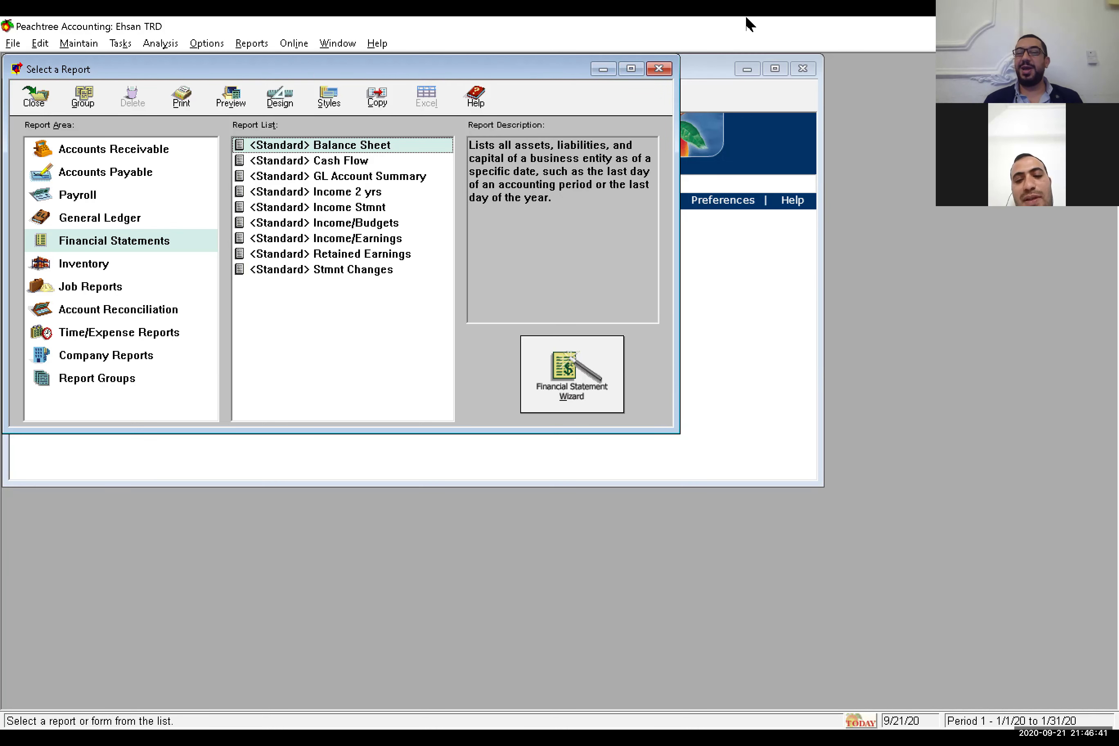